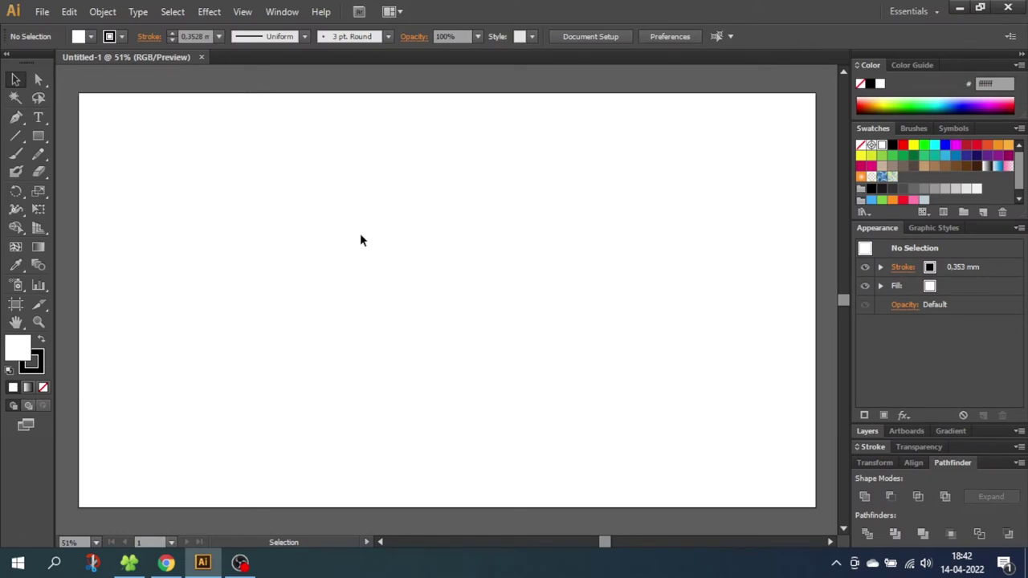
# Step: Pick the Ellipse Tool from the shape flyout and drag out a circle on the artboard
pyautogui.click(40, 137)
pyautogui.click(42, 138)
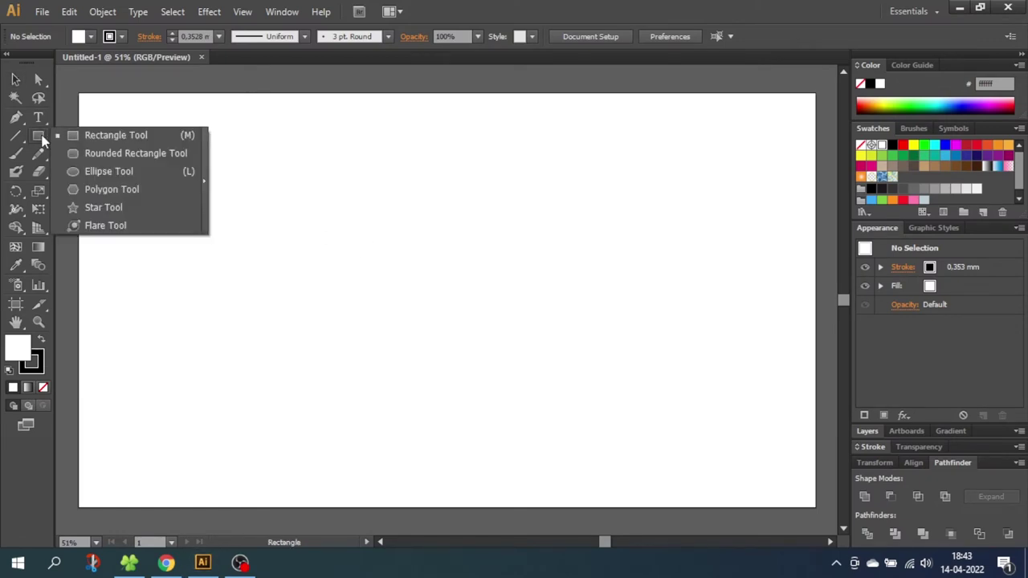
pyautogui.click(95, 172)
pyautogui.moveTo(132, 183); pyautogui.dragTo(321, 321)
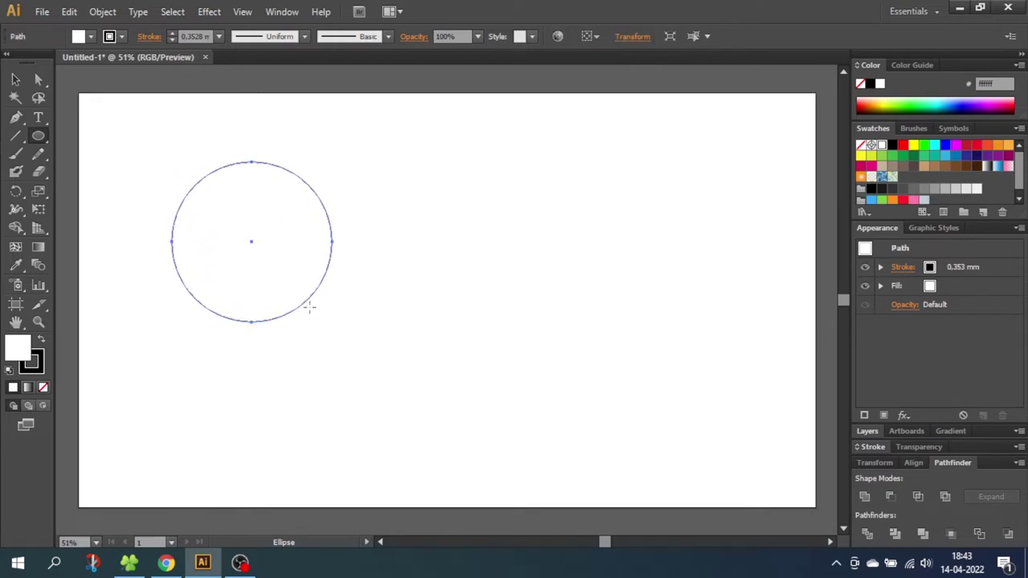
# Step: Resize the circle to 100 × 100 px with proportions constrained in Transform
pyautogui.click(631, 36)
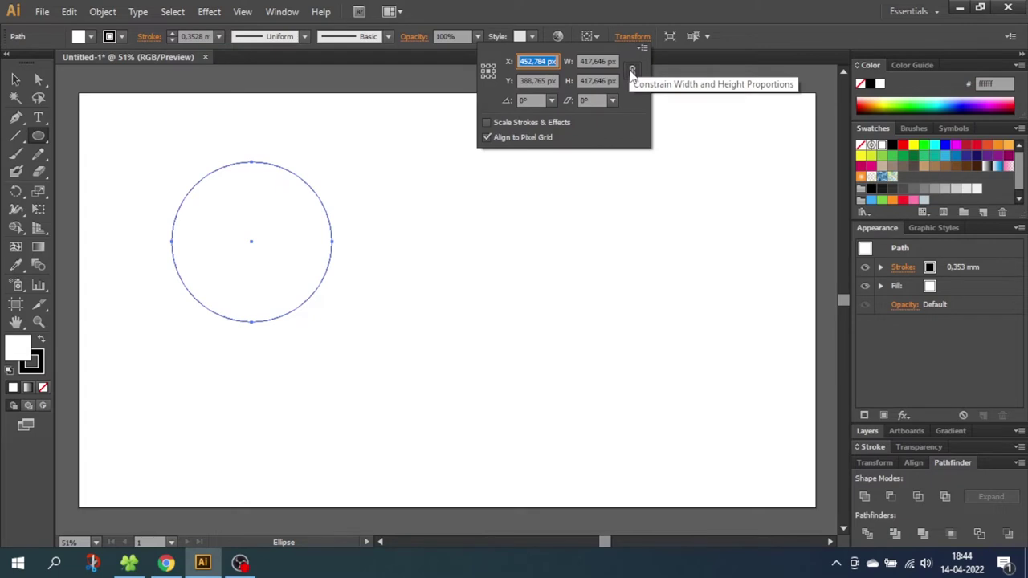
pyautogui.click(632, 73)
pyautogui.click(594, 61)
pyautogui.write('100')
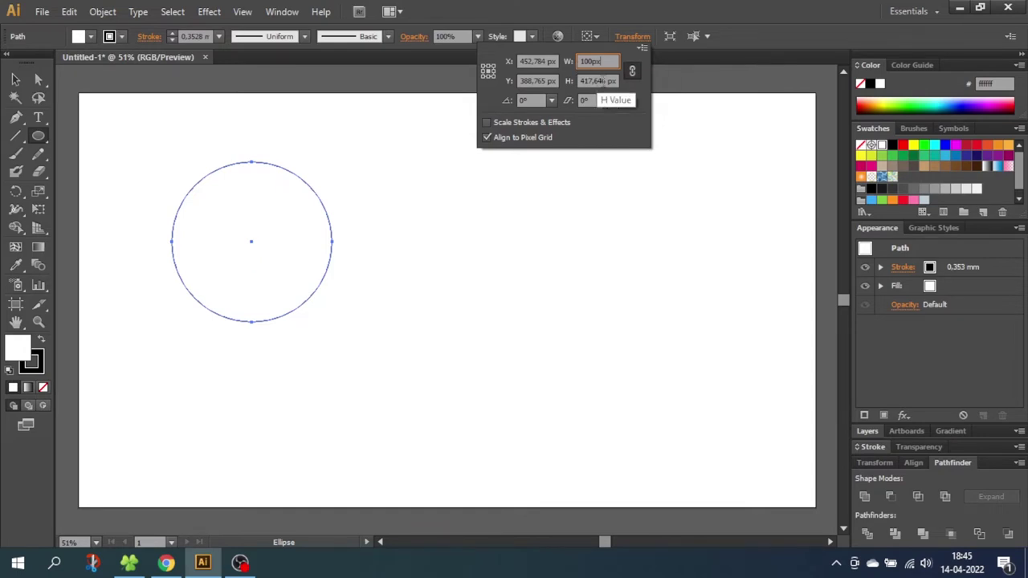
pyautogui.press('Tab')
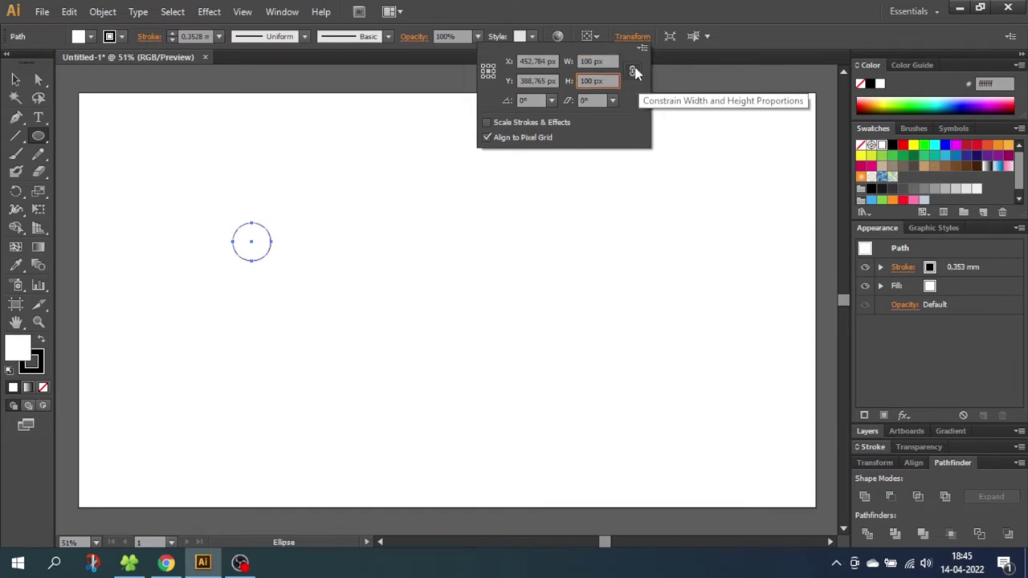
pyautogui.press('Return')
pyautogui.click(36, 324)
# Step: Zoom in on the circle, remove its stroke and fill it with black
pyautogui.moveTo(210, 205); pyautogui.dragTo(301, 291)
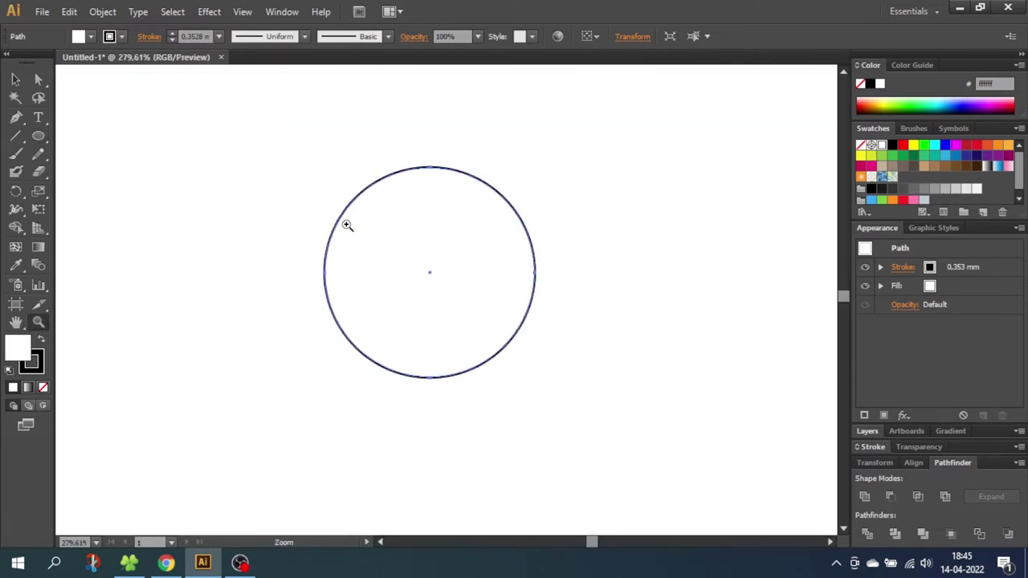
pyautogui.click(38, 366)
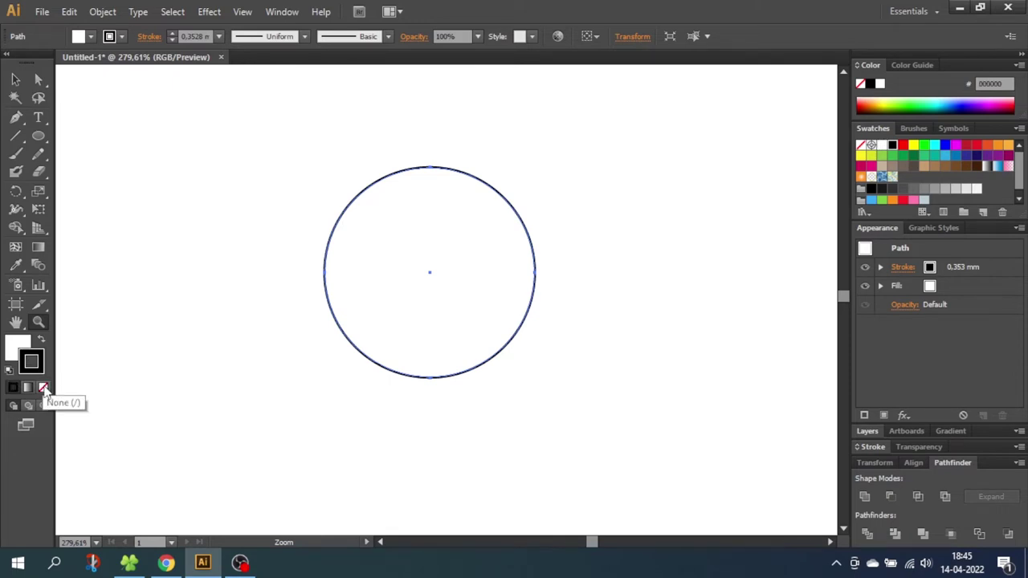
pyautogui.click(45, 388)
pyautogui.click(20, 344)
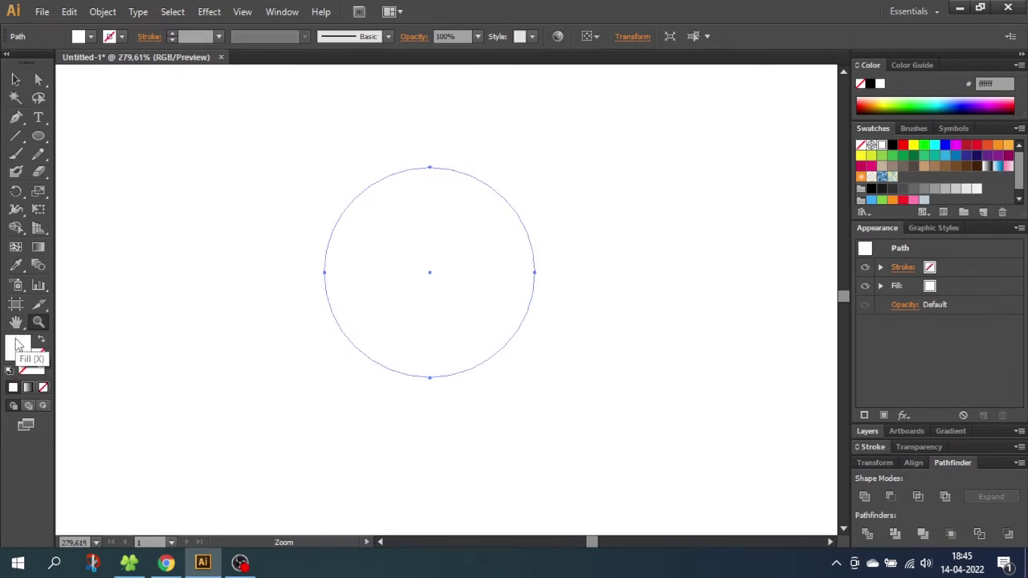
pyautogui.click(871, 189)
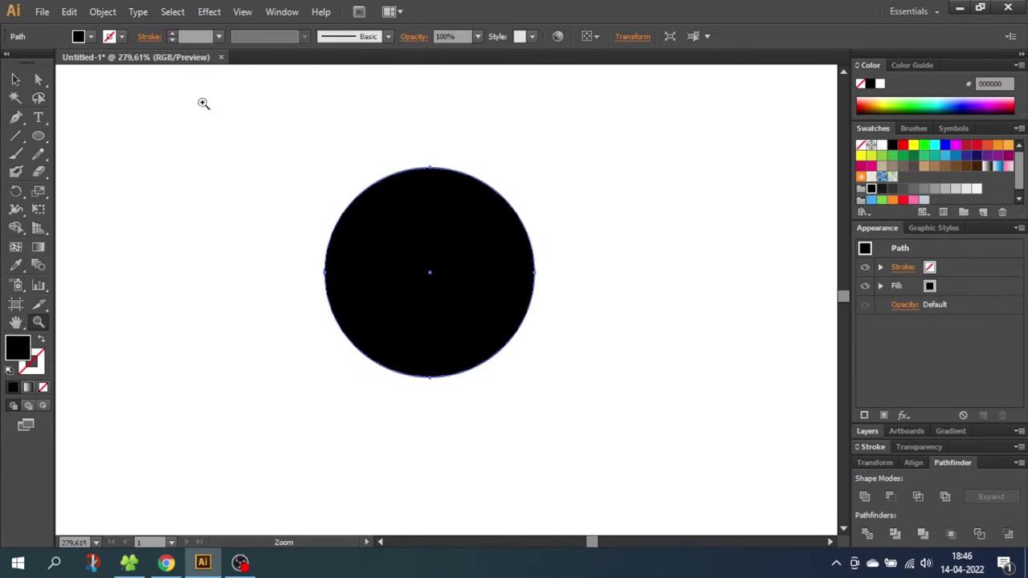
pyautogui.click(74, 14)
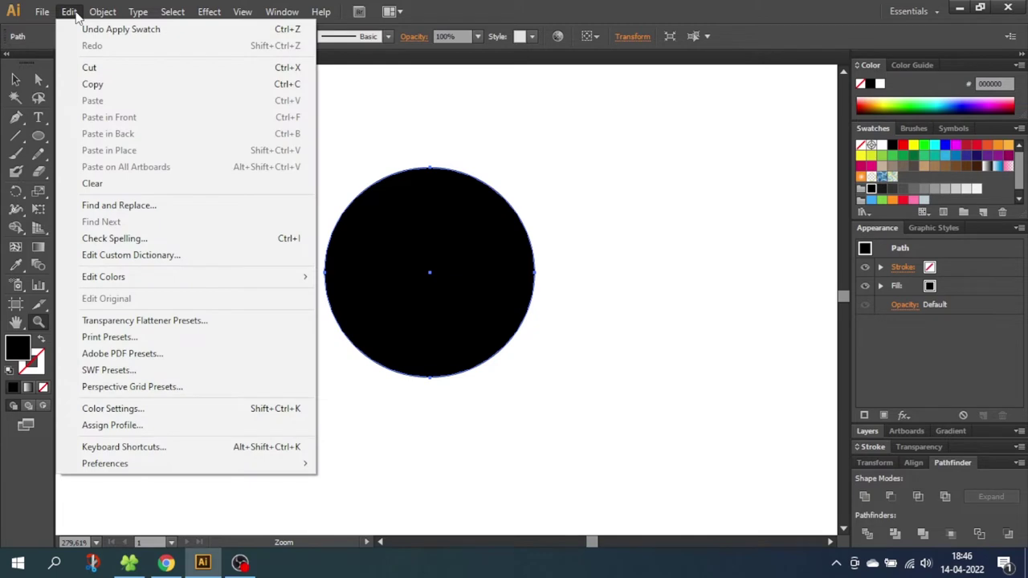
# Step: Copy the black circle and paste the copy in front of it
pyautogui.click(95, 84)
pyautogui.click(69, 12)
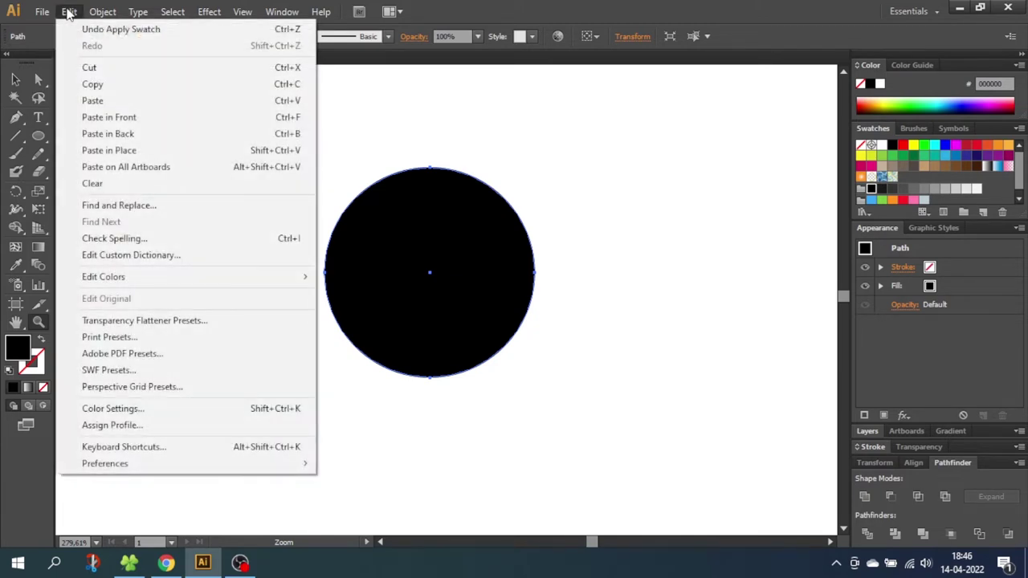
pyautogui.click(109, 117)
pyautogui.click(16, 79)
pyautogui.moveTo(409, 231); pyautogui.dragTo(608, 237)
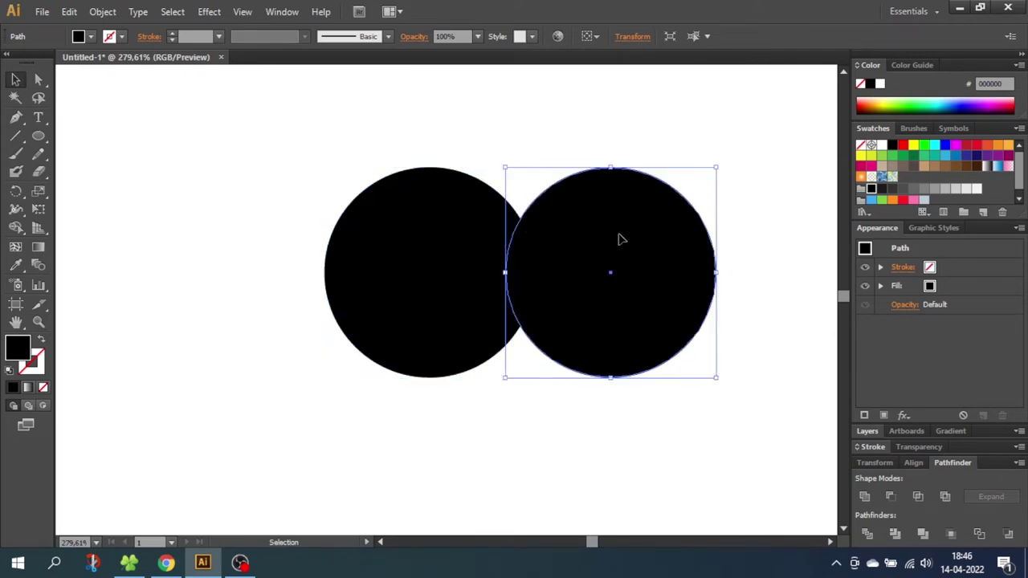
pyautogui.hotkey('ctrl', 'z')
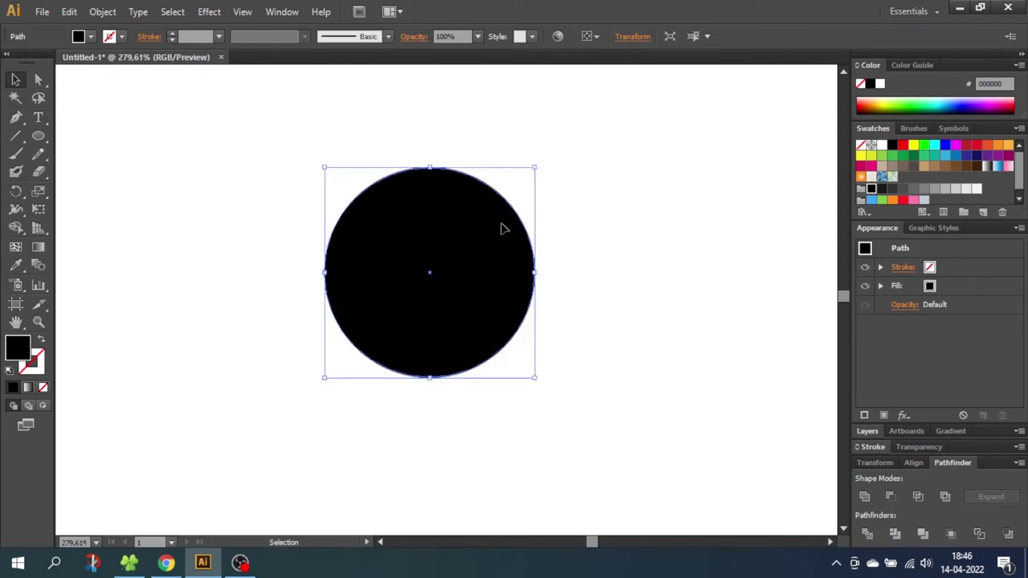
# Step: Shrink the pasted circle to 75 px wide and fill it dark grey
pyautogui.click(631, 37)
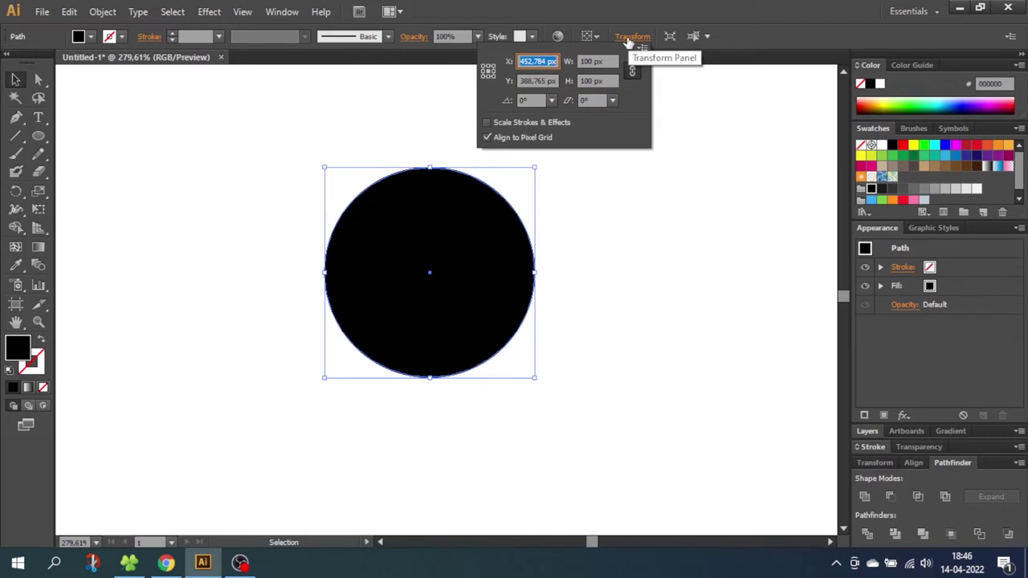
pyautogui.click(601, 62)
pyautogui.write('75')
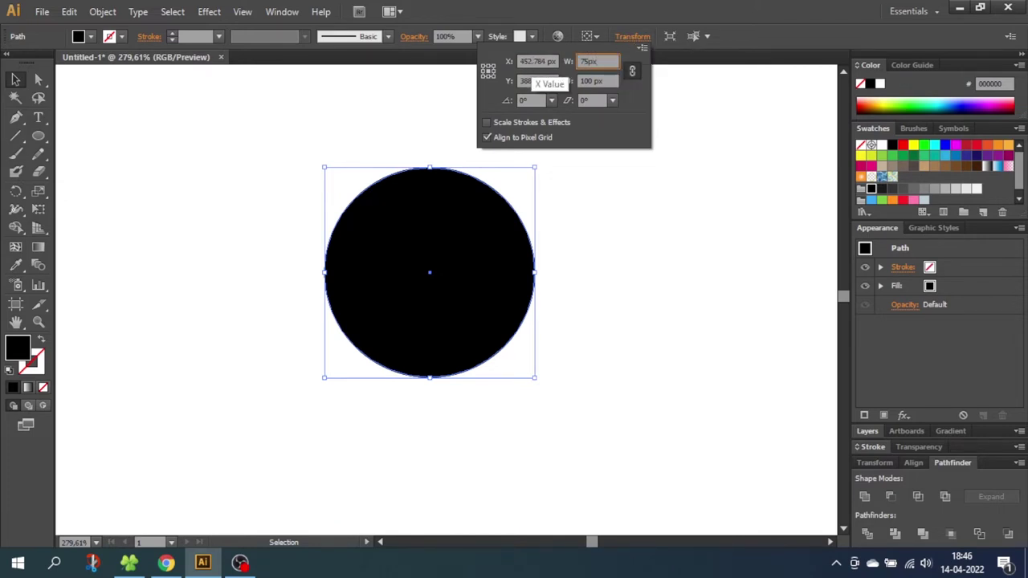
pyautogui.hotkey('alt', 'Return')
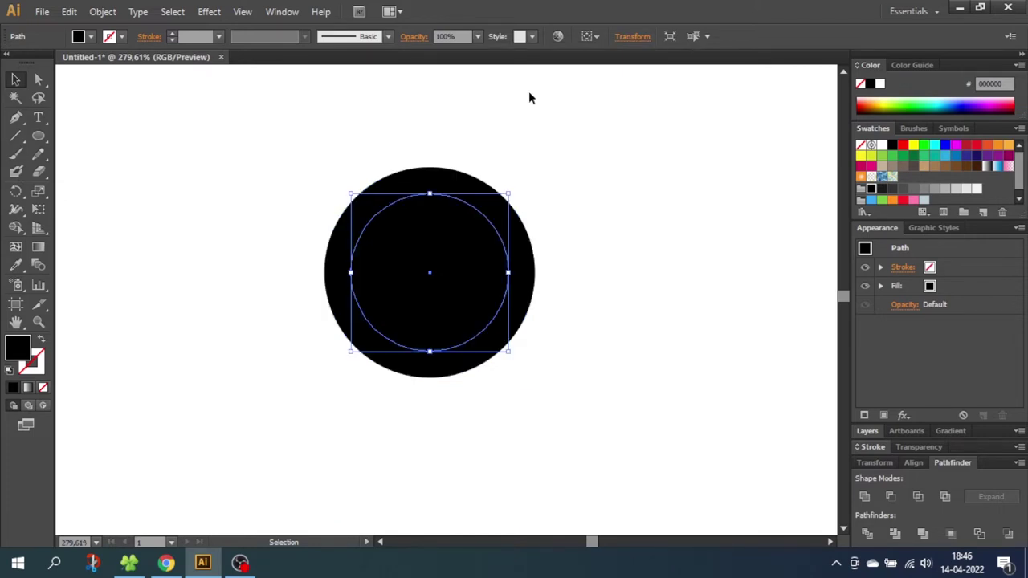
pyautogui.click(892, 188)
pyautogui.click(16, 135)
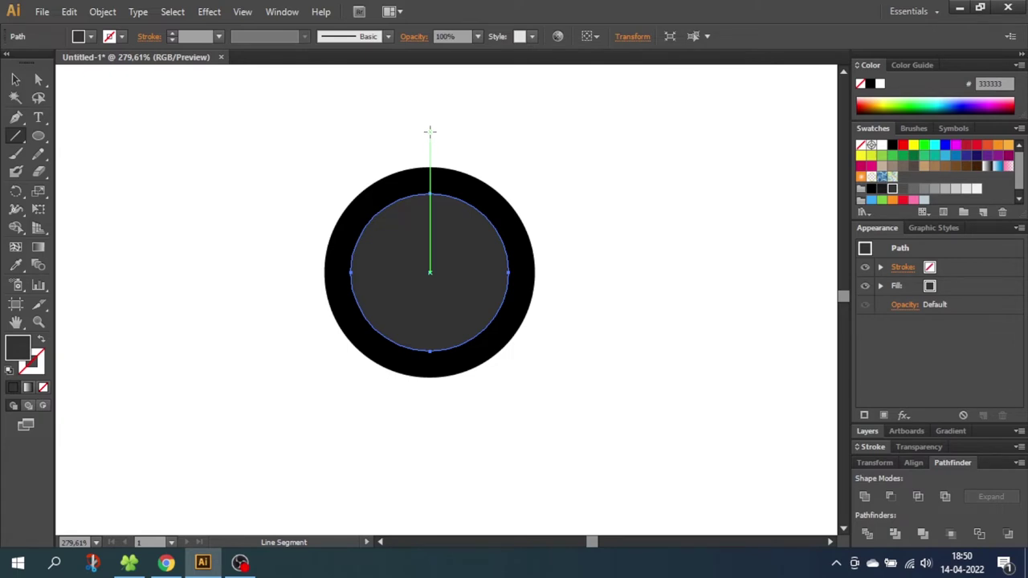
# Step: Draw a vertical line down to the circles' centre and set its height to 94 px
pyautogui.moveTo(430, 131); pyautogui.dragTo(430, 265)
pyautogui.click(632, 37)
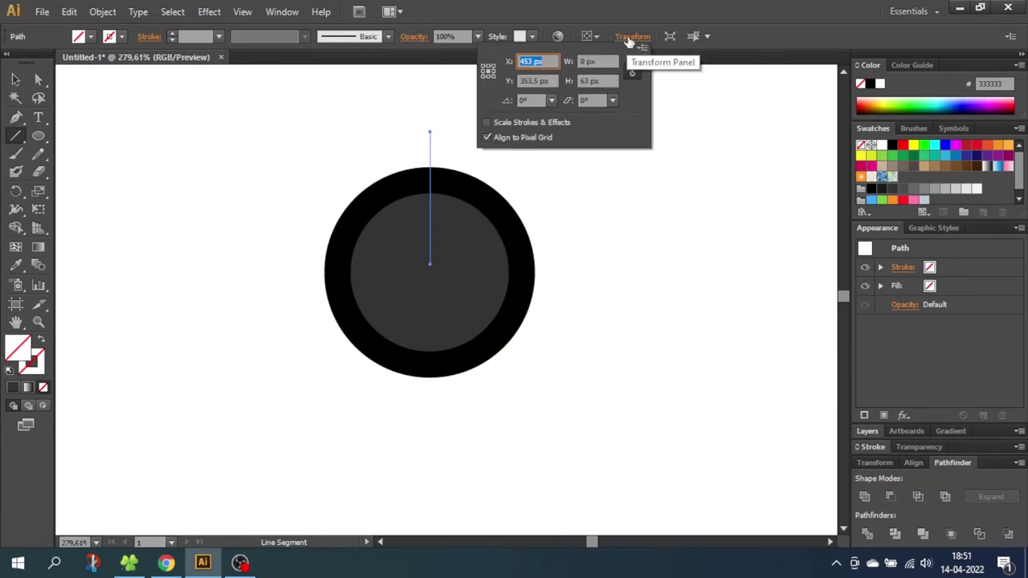
pyautogui.click(595, 80)
pyautogui.write('94')
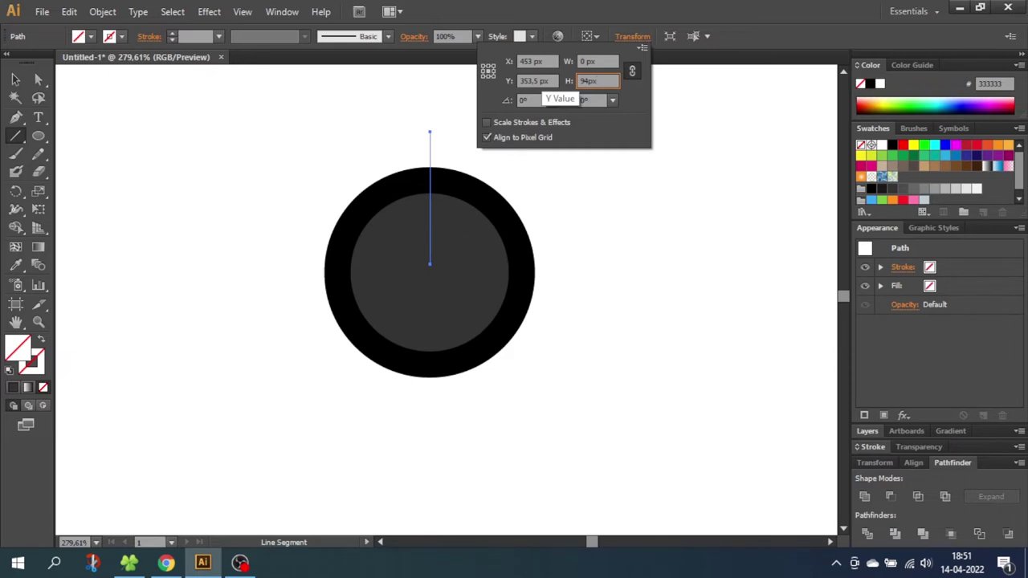
pyautogui.press('Return')
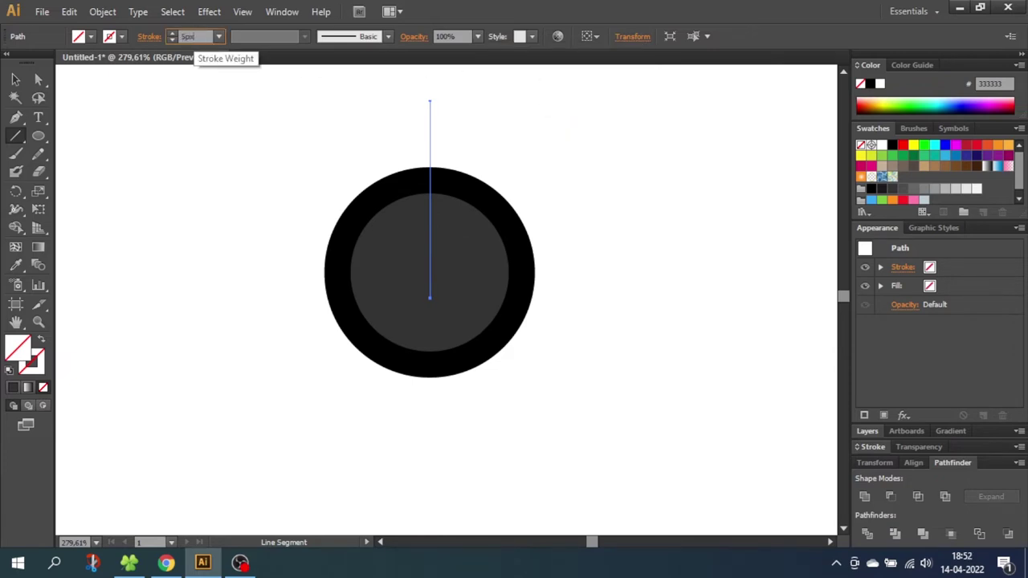
# Step: Give the line a 5 px dark grey stroke
pyautogui.click(192, 37)
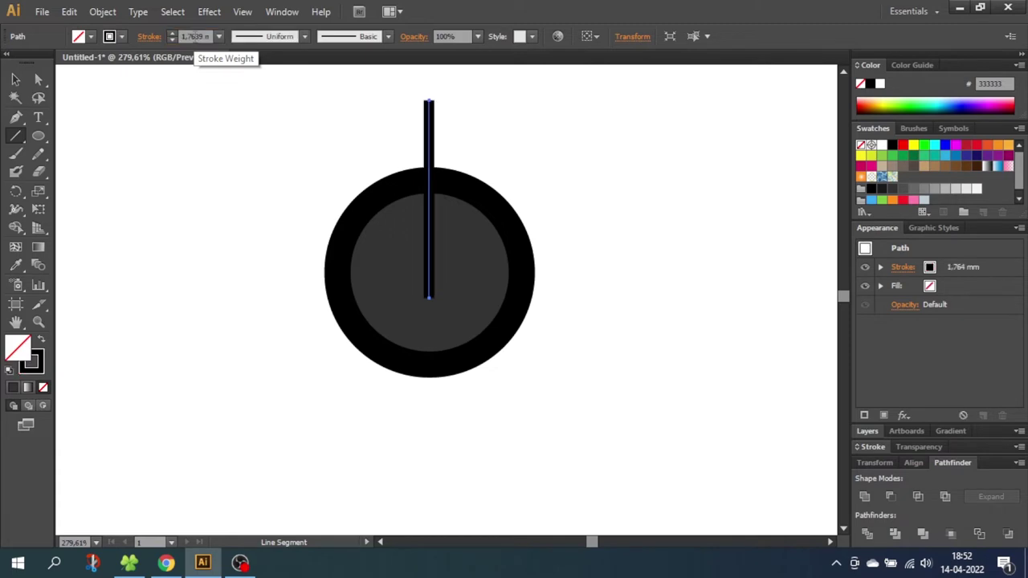
pyautogui.click(34, 363)
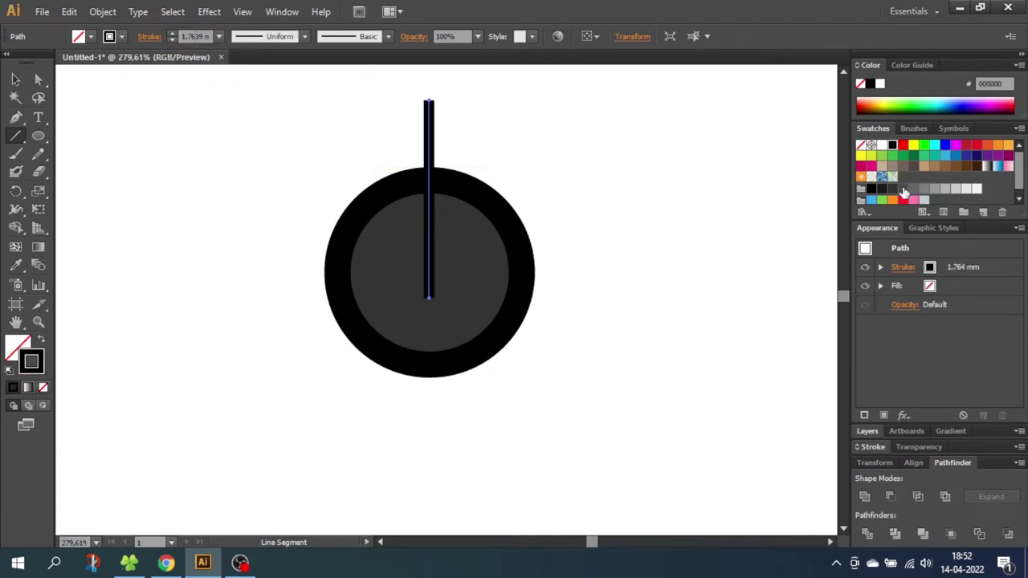
pyautogui.click(903, 189)
# Step: Select both circles and the line, then align them along their top edges
pyautogui.click(15, 79)
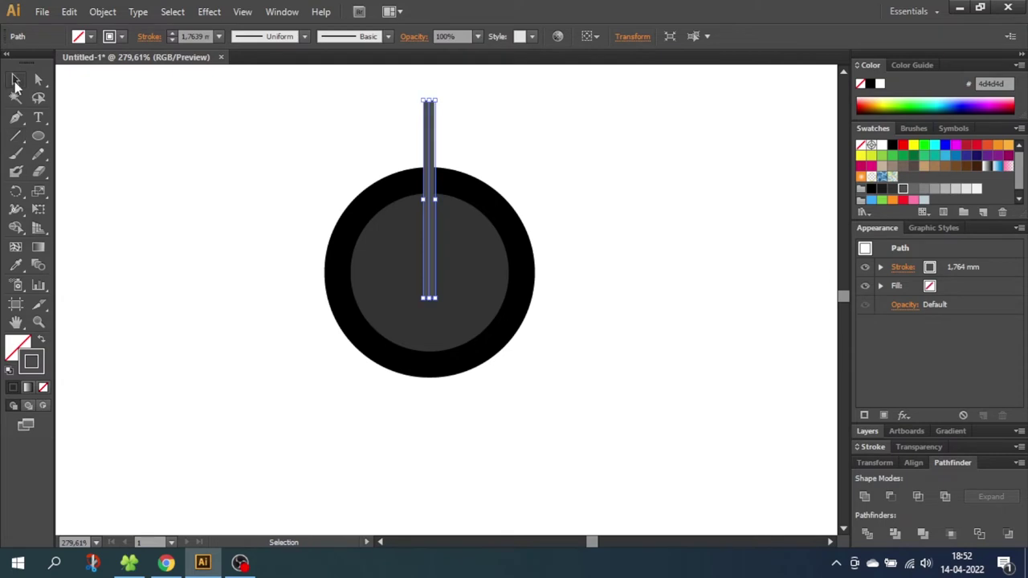
pyautogui.moveTo(288, 143); pyautogui.dragTo(590, 323)
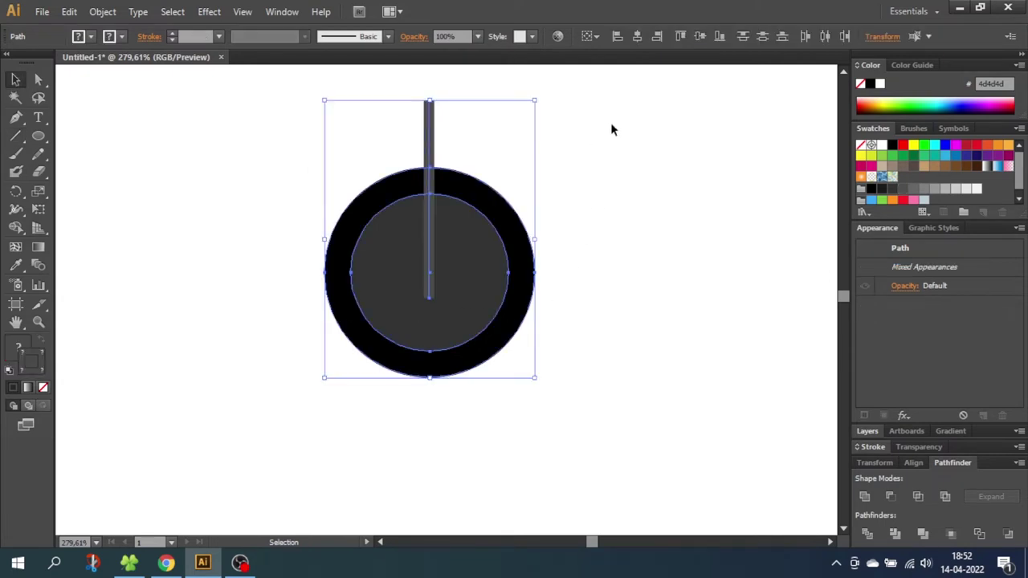
pyautogui.click(638, 38)
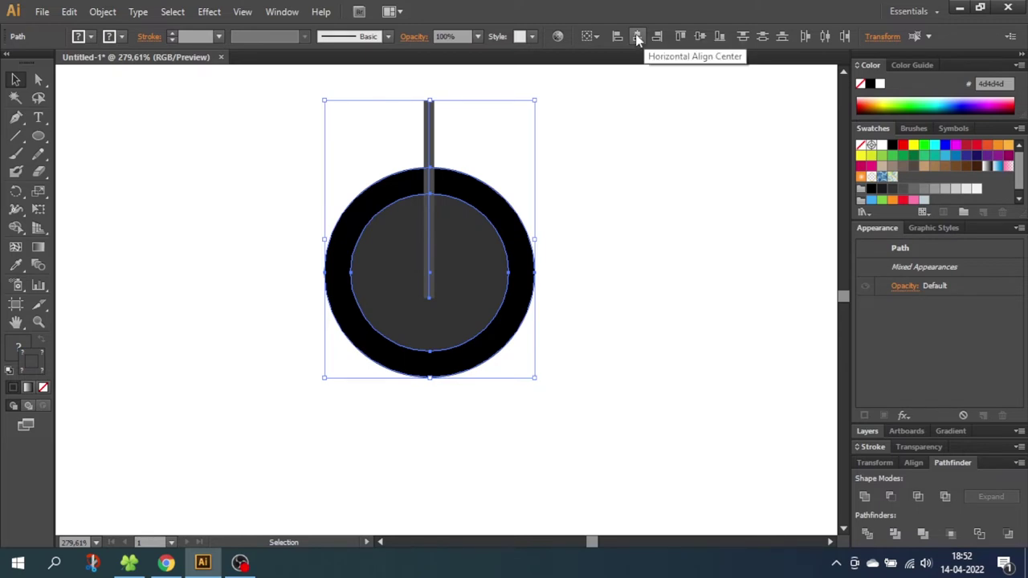
pyautogui.click(681, 37)
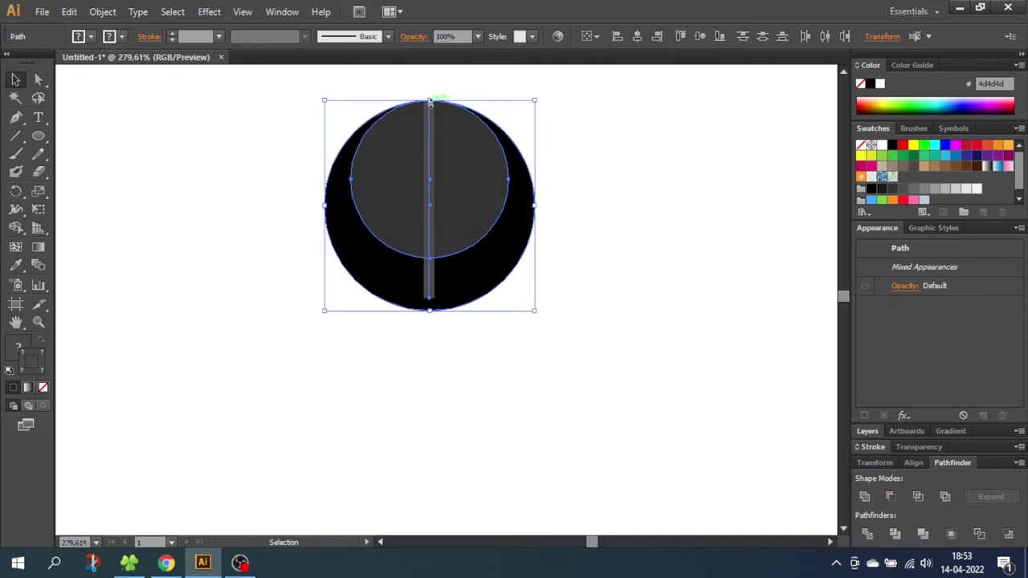
pyautogui.click(38, 137)
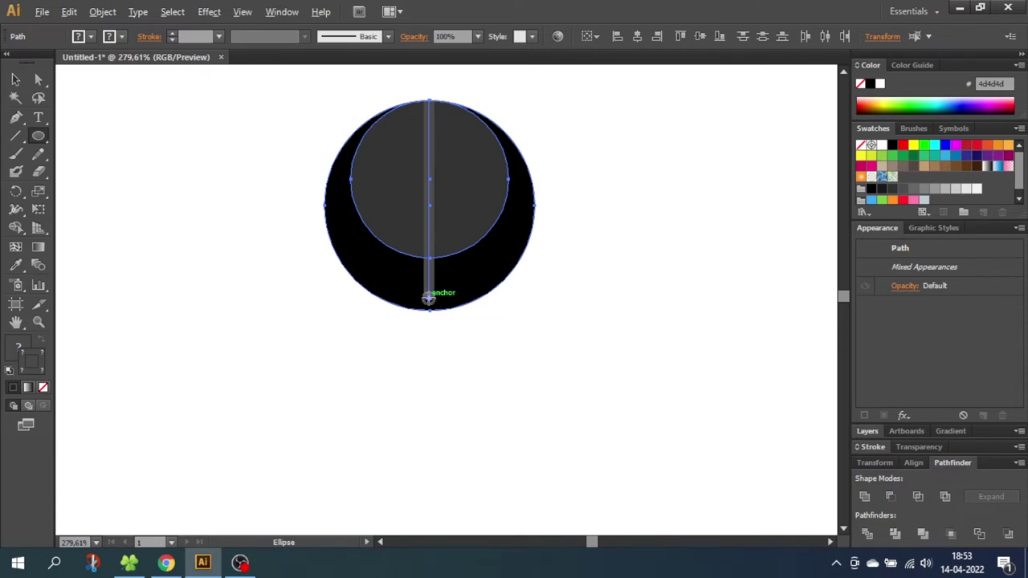
# Step: Draw a small circle at the line's bottom end, swap its colours, and set width to 25 px
pyautogui.moveTo(429, 297); pyautogui.dragTo(446, 320)
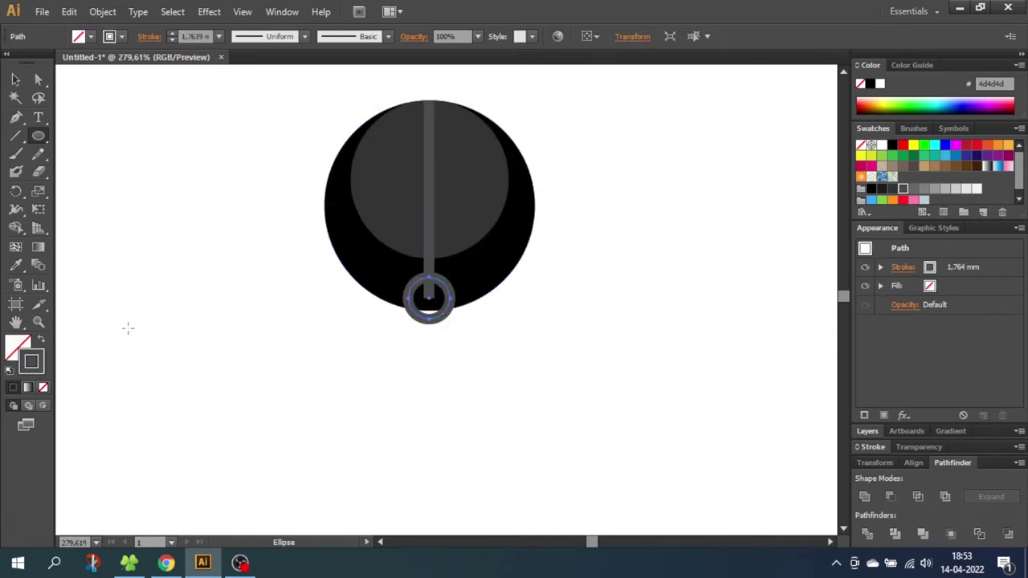
pyautogui.click(43, 342)
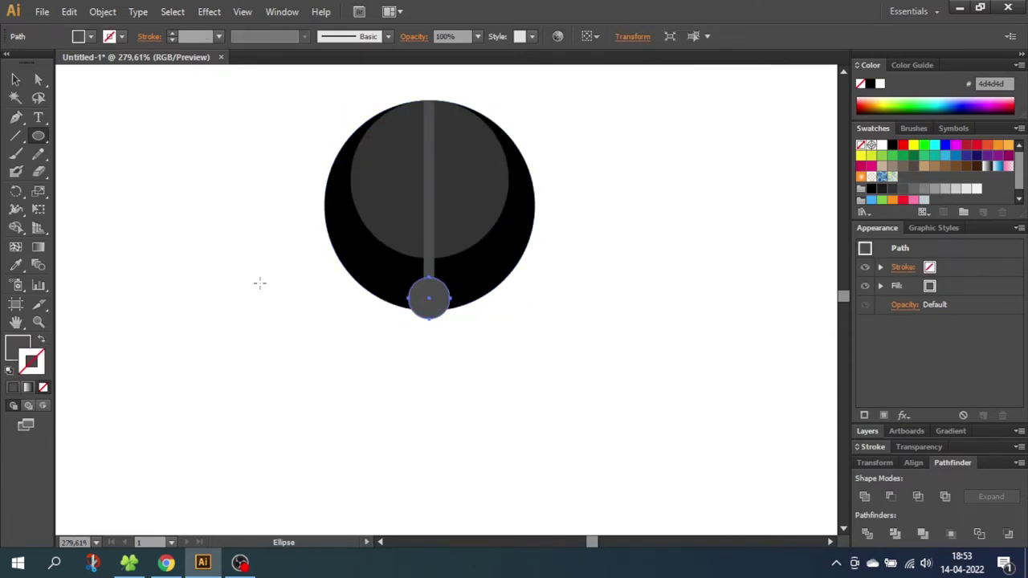
pyautogui.click(633, 36)
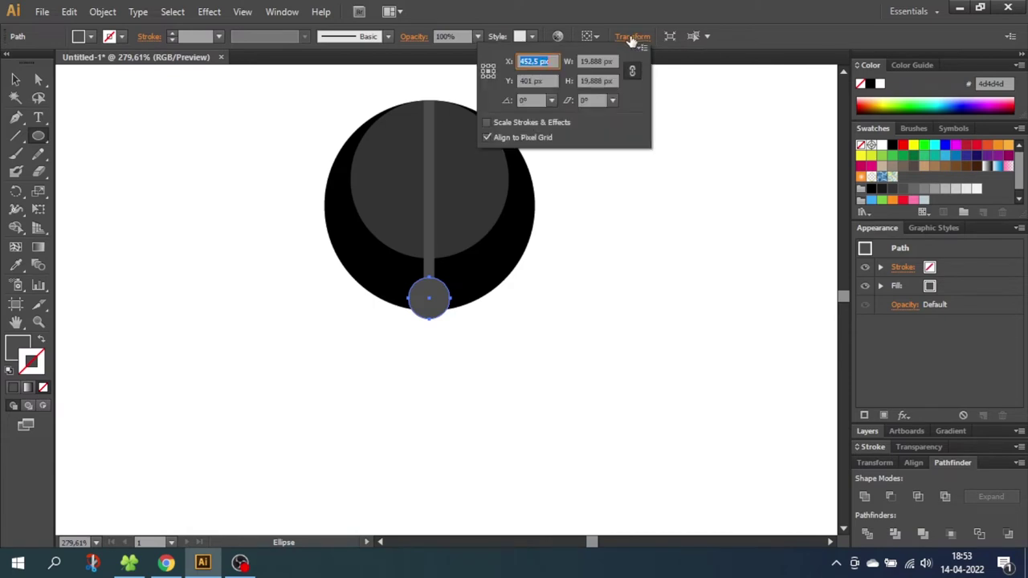
pyautogui.press('Tab')
pyautogui.write('2')
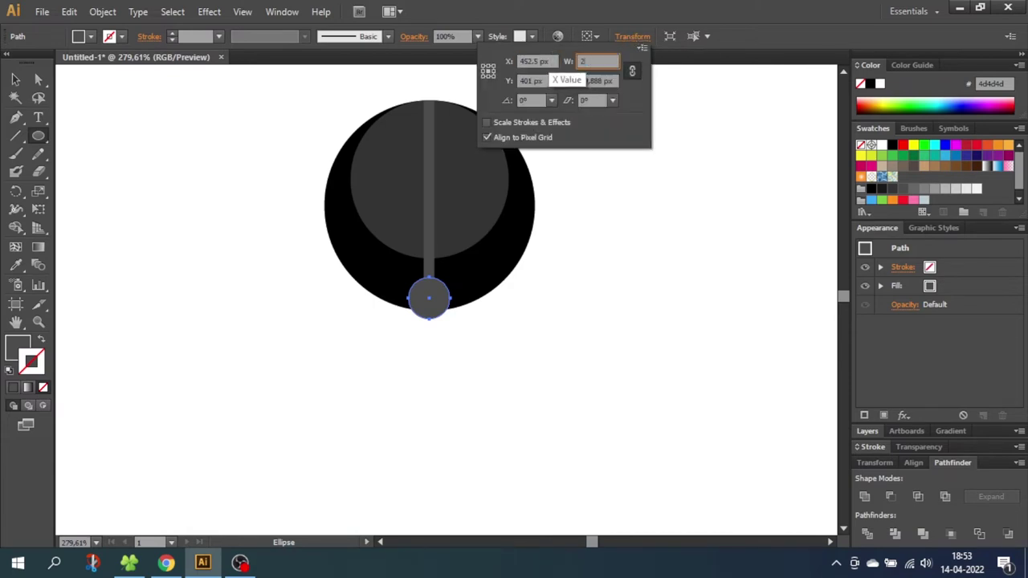
pyautogui.write('5px')
pyautogui.press('Return')
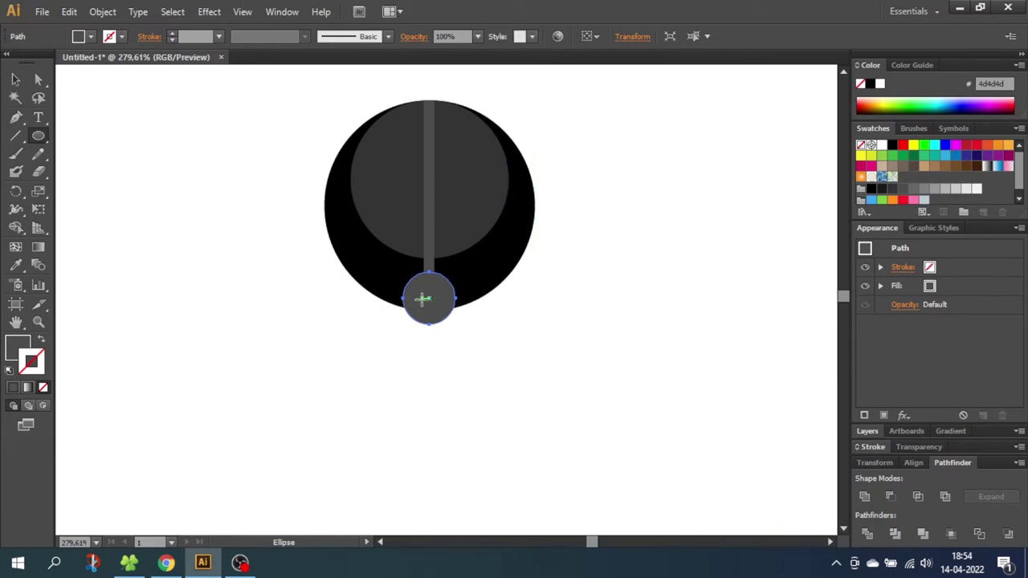
# Step: Paste a copy of the small circle in front and enlarge it to 94 px wide
pyautogui.click(74, 12)
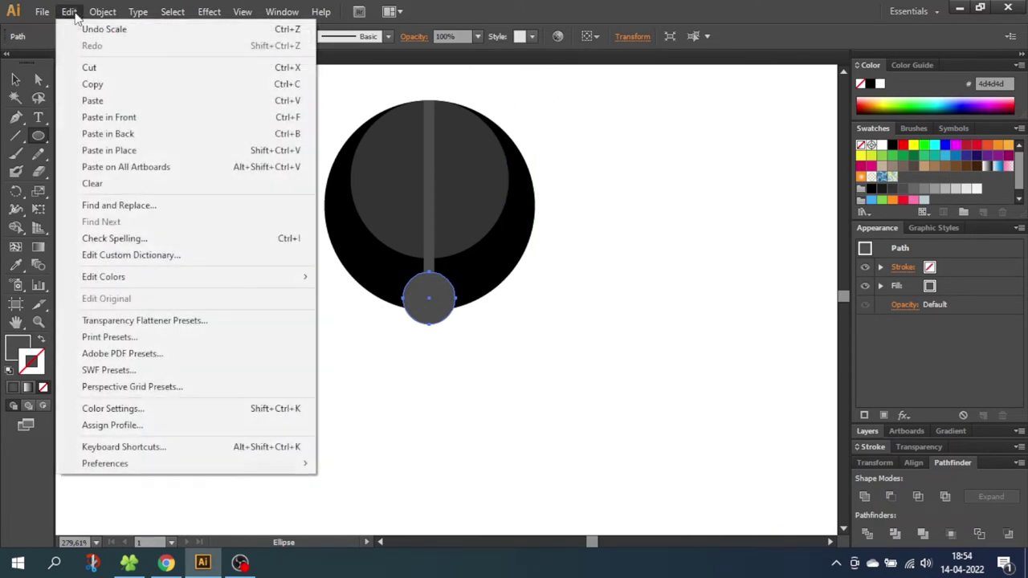
pyautogui.click(92, 84)
pyautogui.click(69, 11)
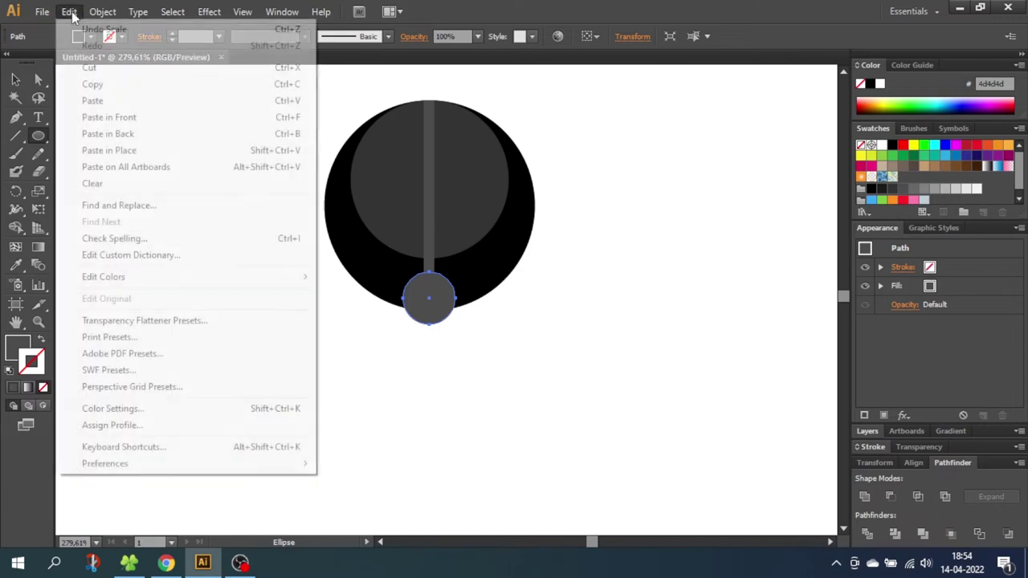
pyautogui.click(108, 120)
pyautogui.press('v')
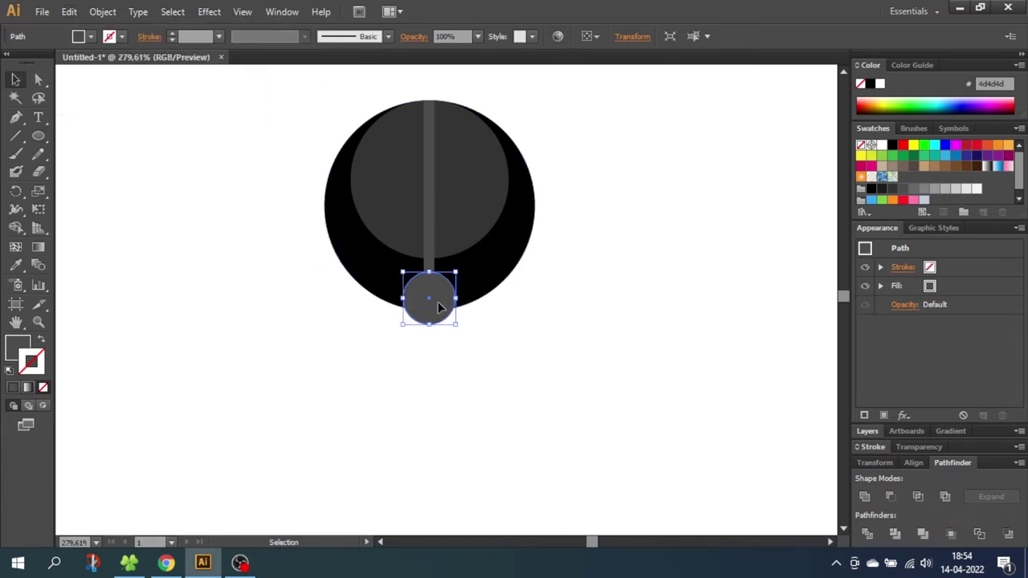
pyautogui.moveTo(437, 307)
pyautogui.mouseDown()
pyautogui.moveTo(545, 320)
pyautogui.moveTo(447, 299)
pyautogui.mouseUp()
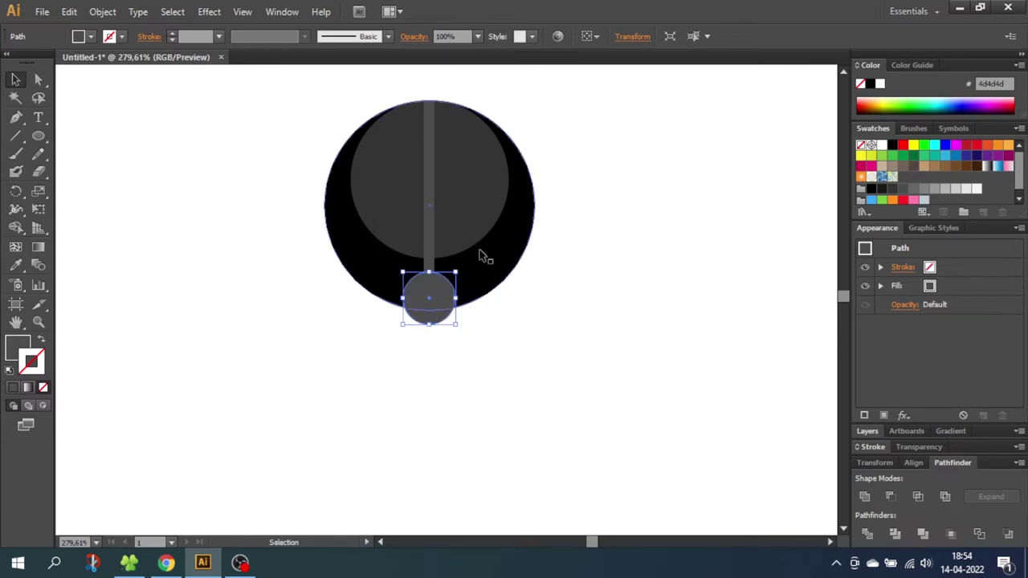
pyautogui.click(633, 36)
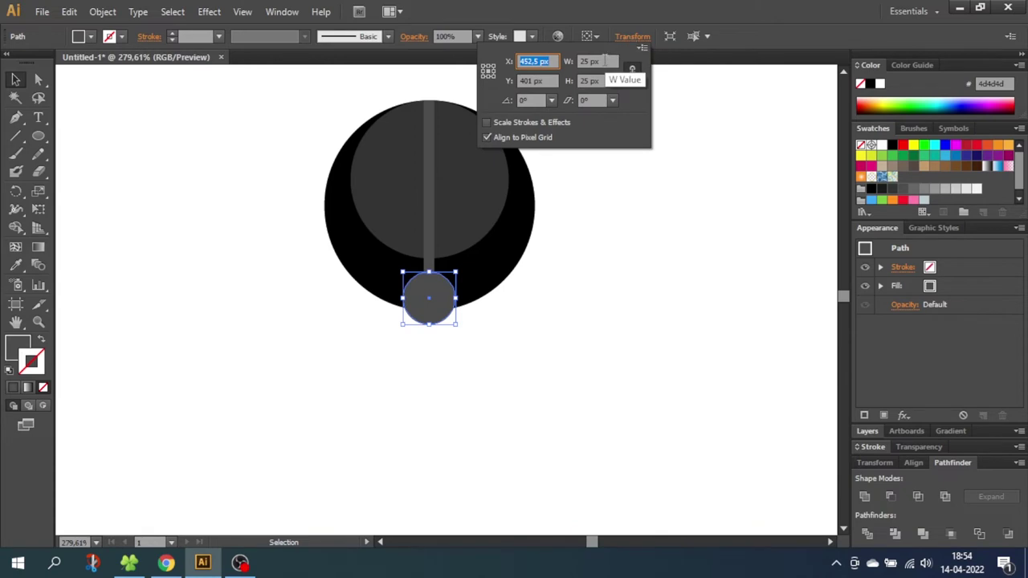
pyautogui.write('9')
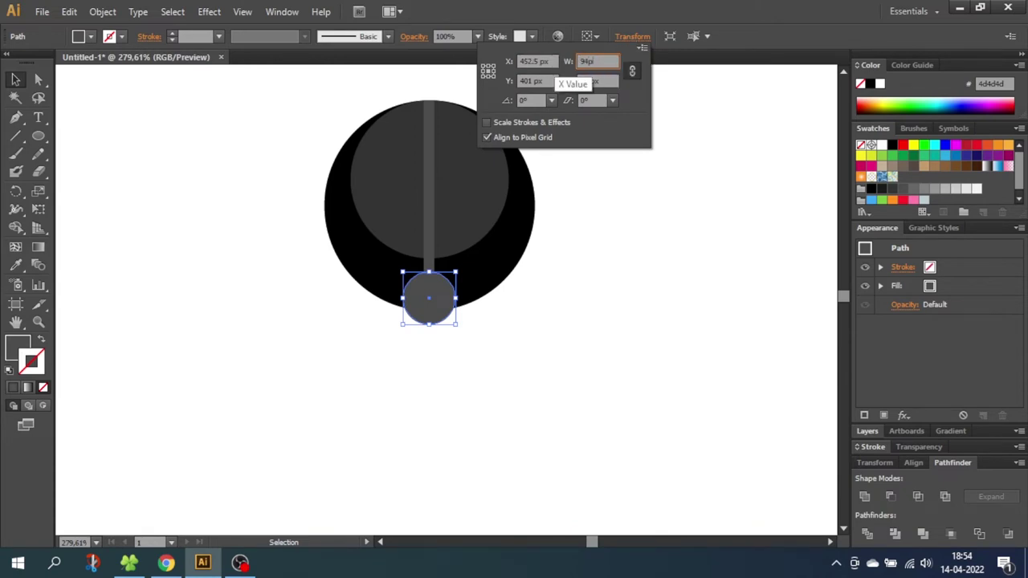
pyautogui.press('Return')
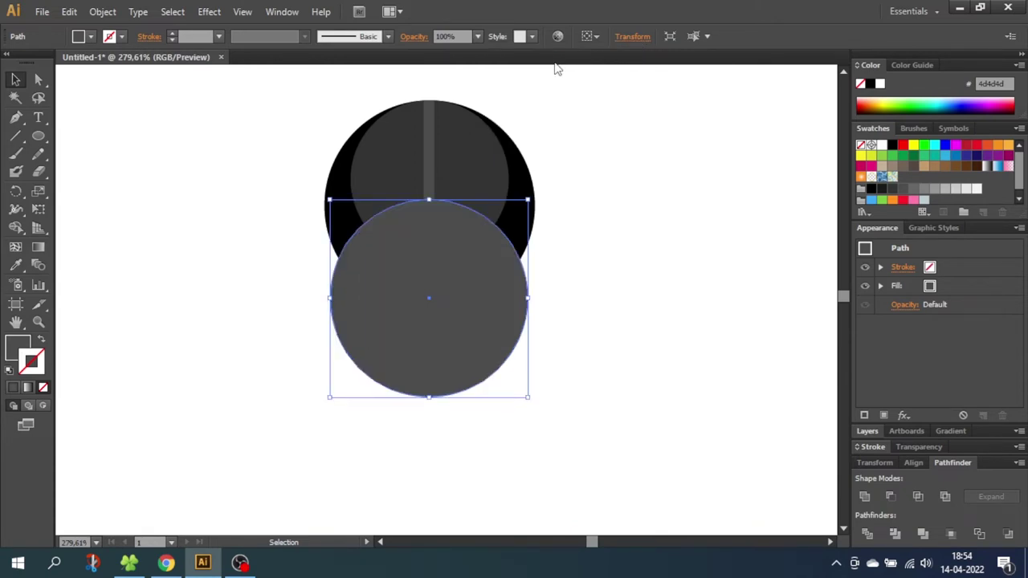
# Step: Swap the large circle's fill and stroke, and give it a 12 pt stroke aligned inside
pyautogui.click(42, 344)
pyautogui.click(147, 37)
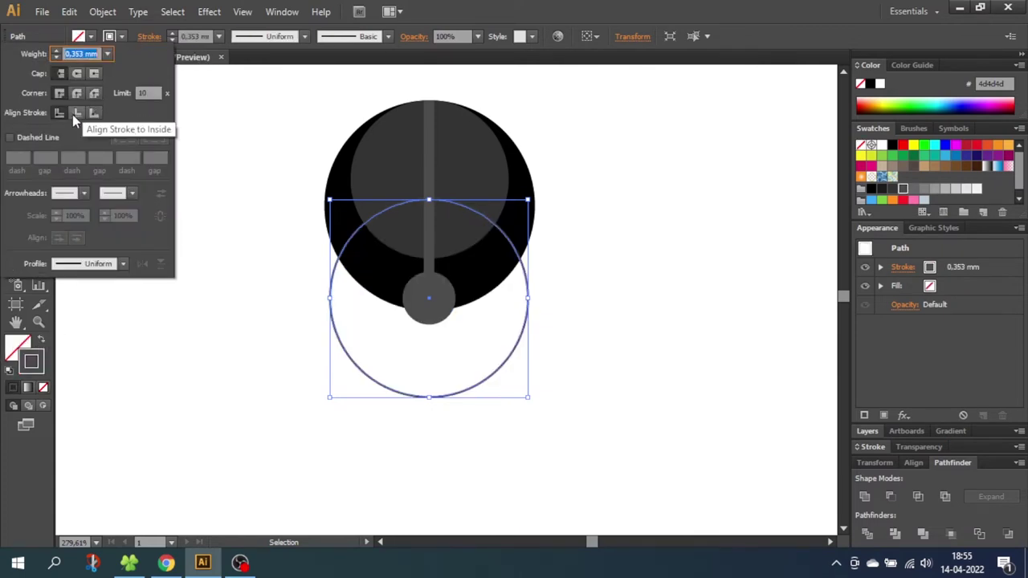
pyautogui.click(78, 113)
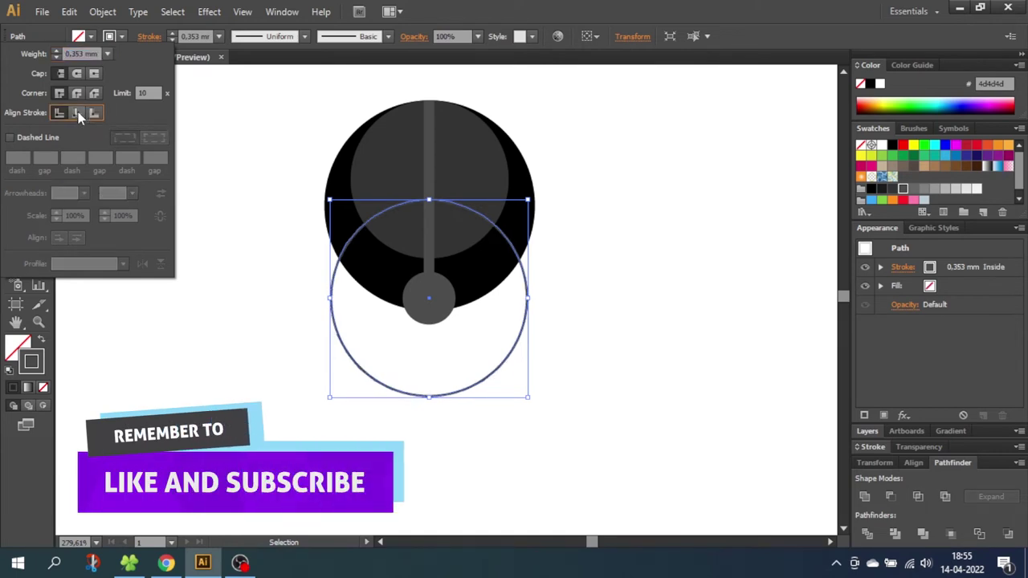
pyautogui.write('12')
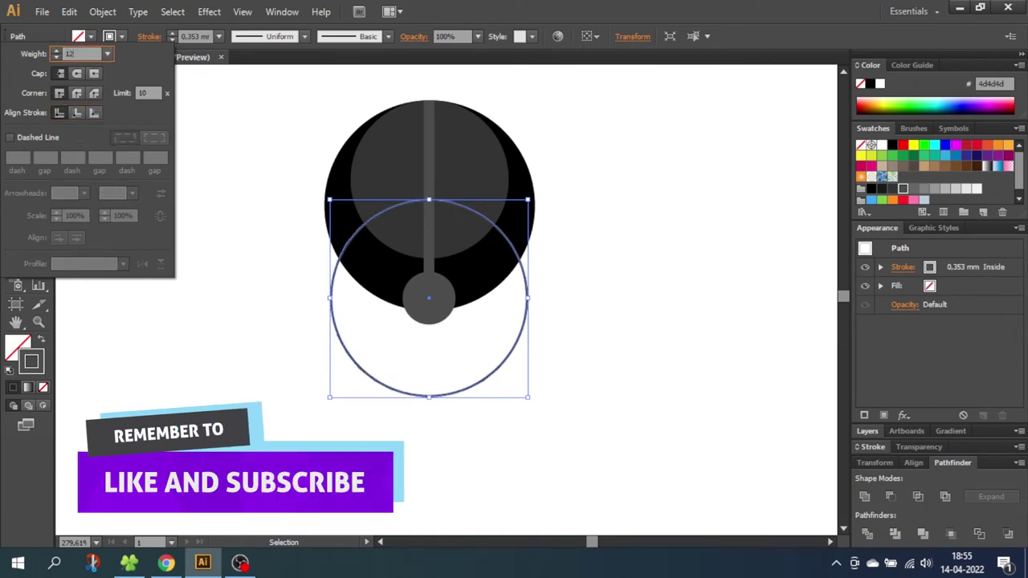
pyautogui.press('Return')
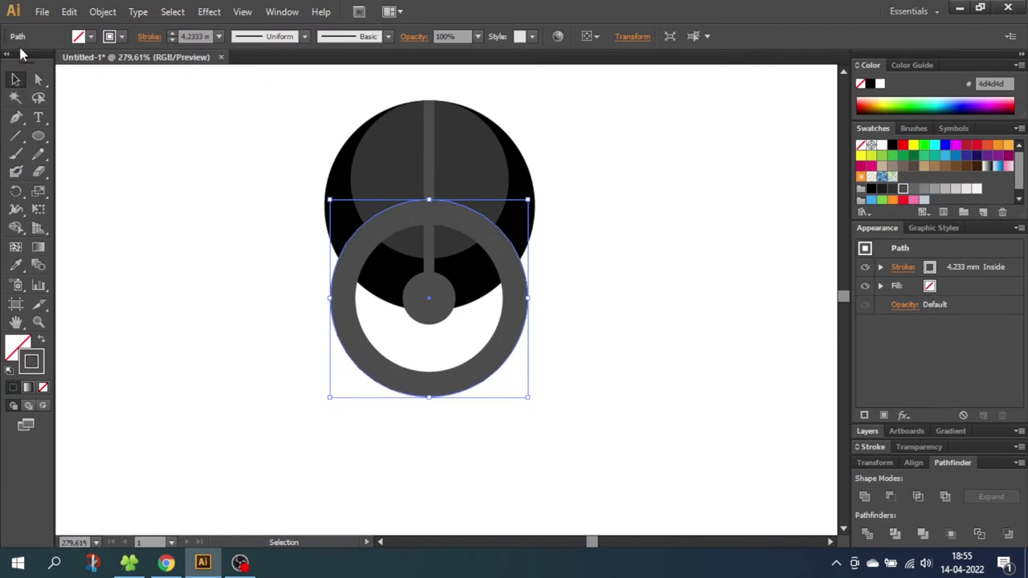
# Step: Expand the ring's appearance into a filled shape via the Object menu
pyautogui.click(96, 13)
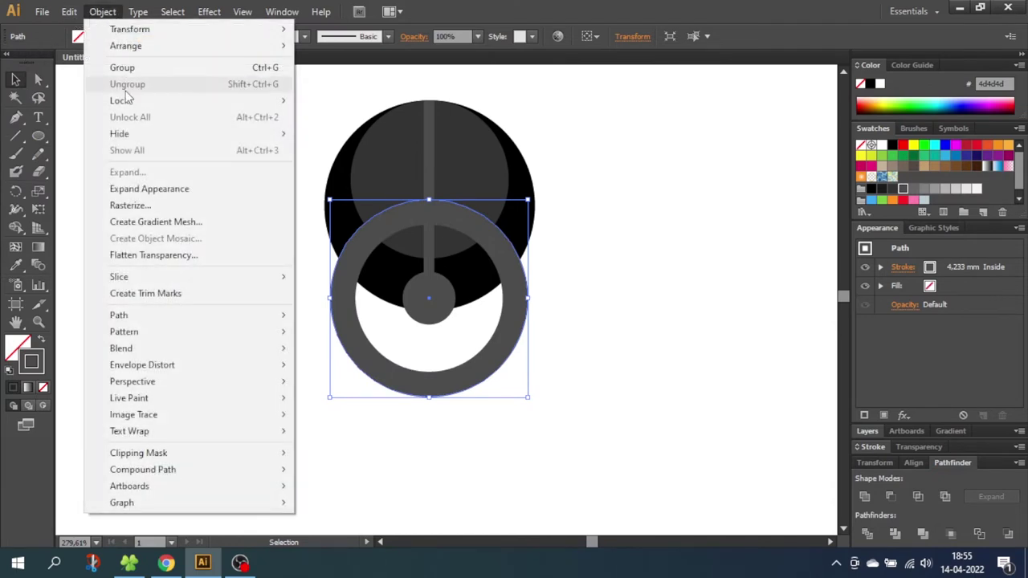
pyautogui.click(153, 193)
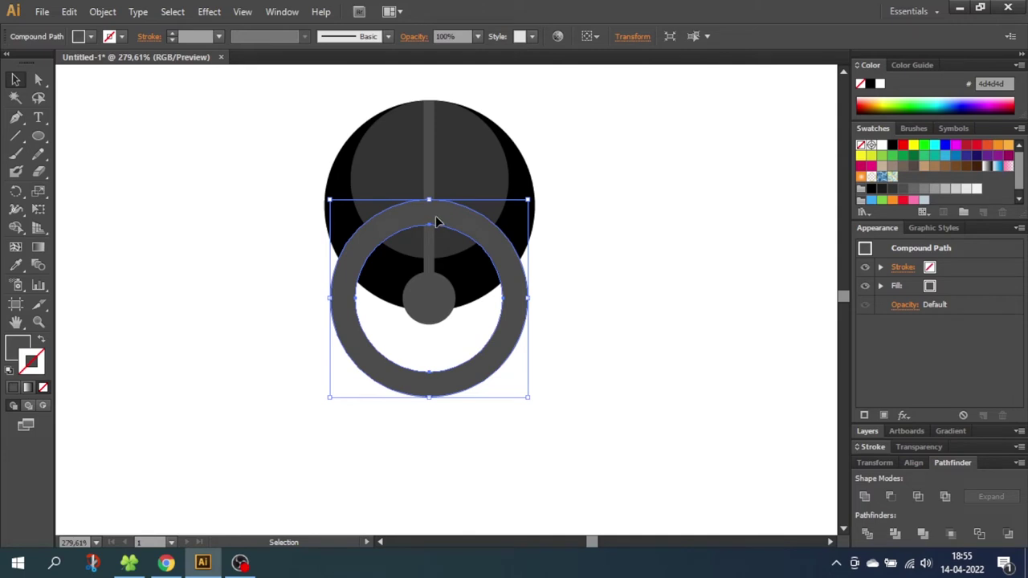
pyautogui.click(463, 168)
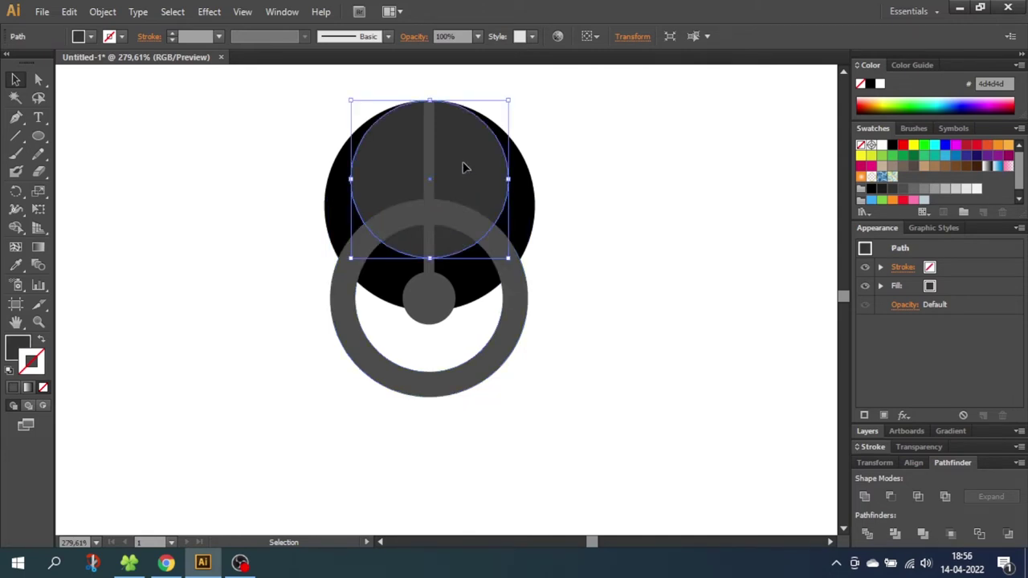
# Step: Paste a copy of the upper dark circle in front and set its width to 65 px
pyautogui.press('Up')
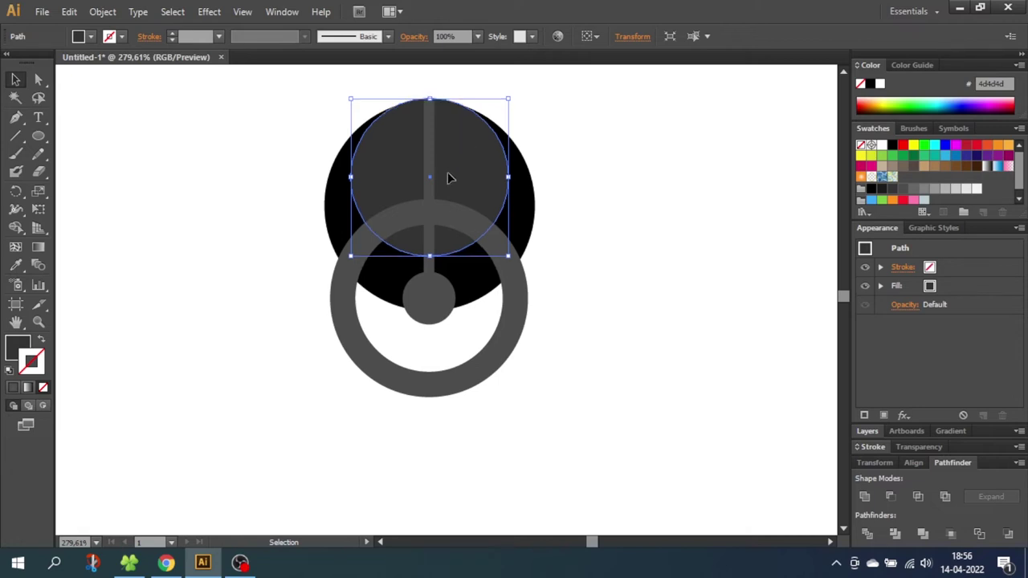
pyautogui.click(69, 11)
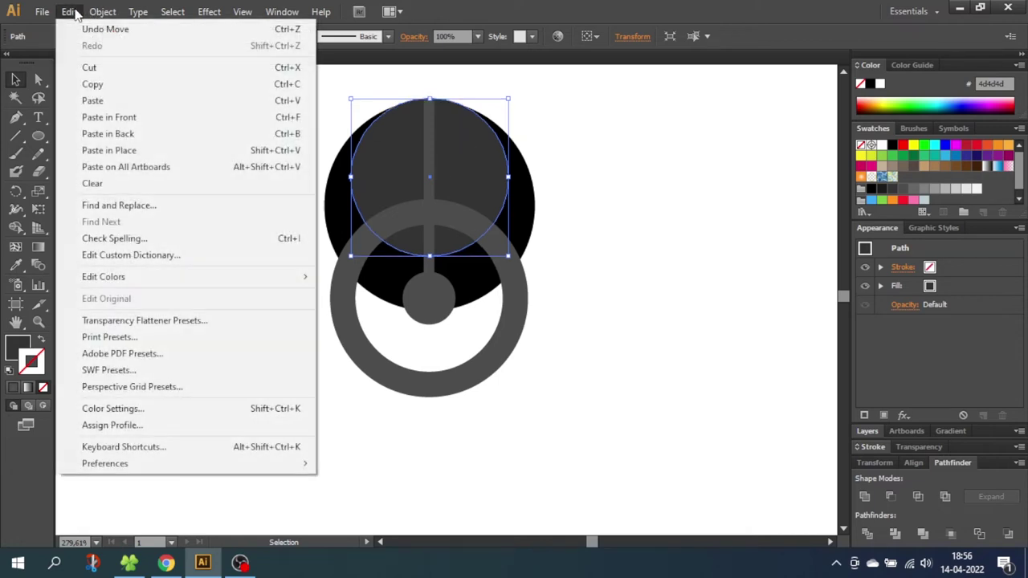
pyautogui.click(94, 85)
pyautogui.click(71, 12)
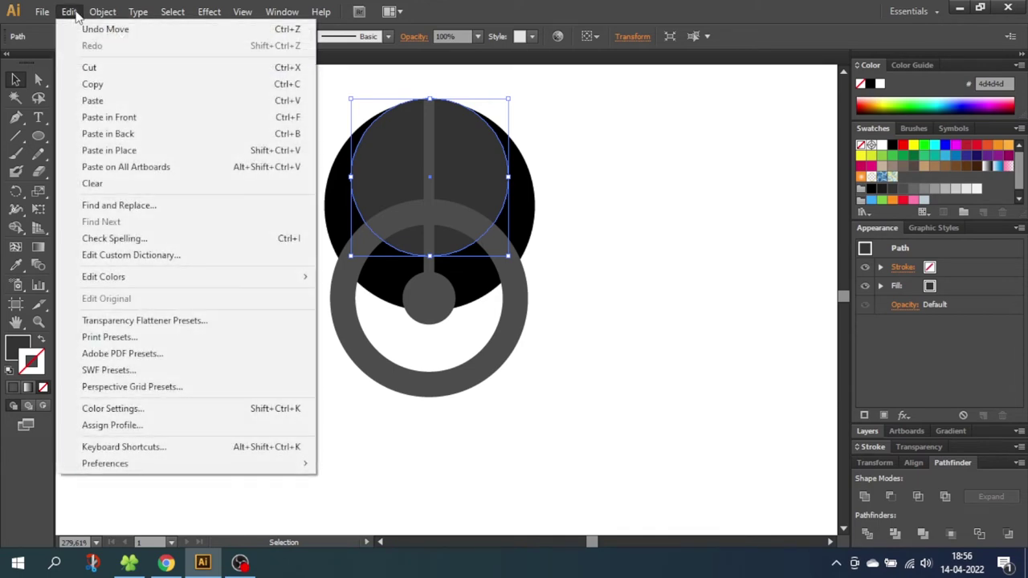
pyautogui.click(121, 118)
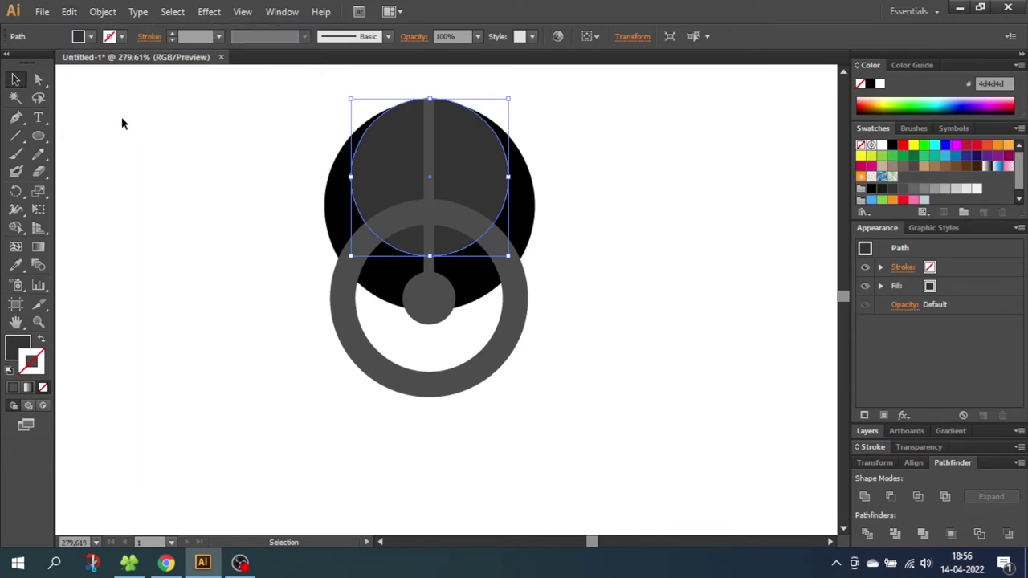
pyautogui.moveTo(474, 161); pyautogui.dragTo(618, 151)
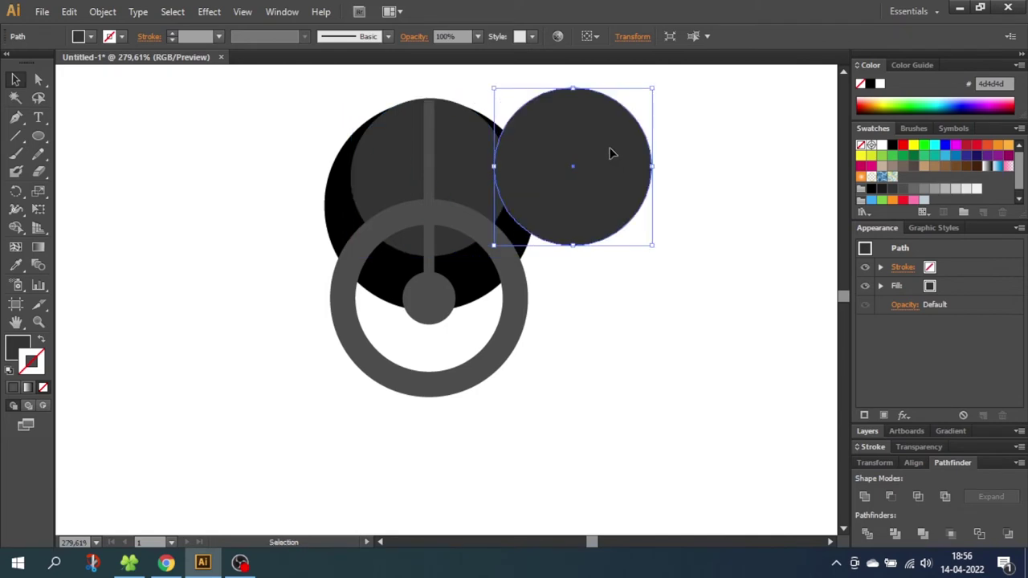
pyautogui.hotkey('ctrl', 'z')
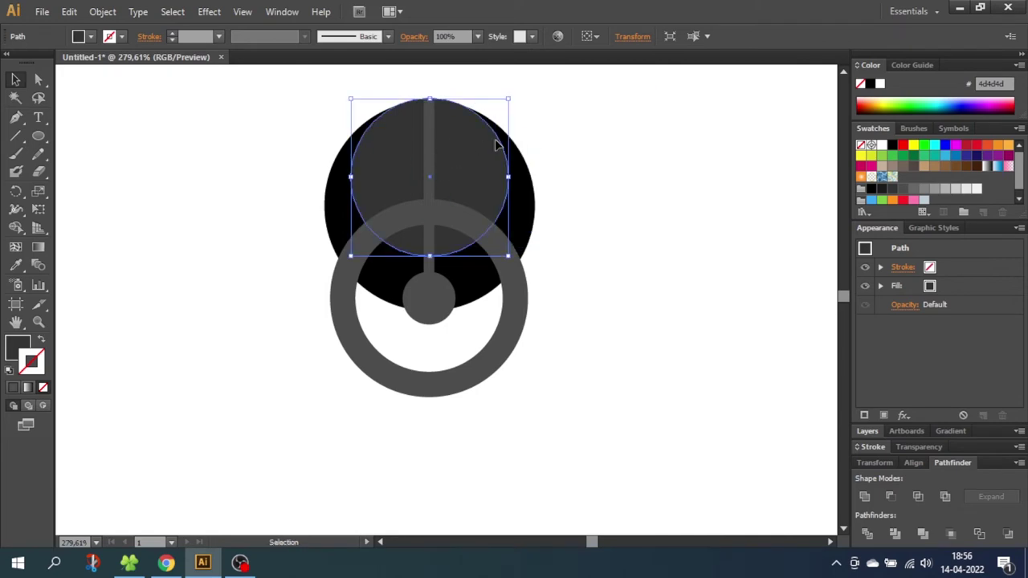
pyautogui.click(632, 39)
pyautogui.click(595, 62)
pyautogui.write('65')
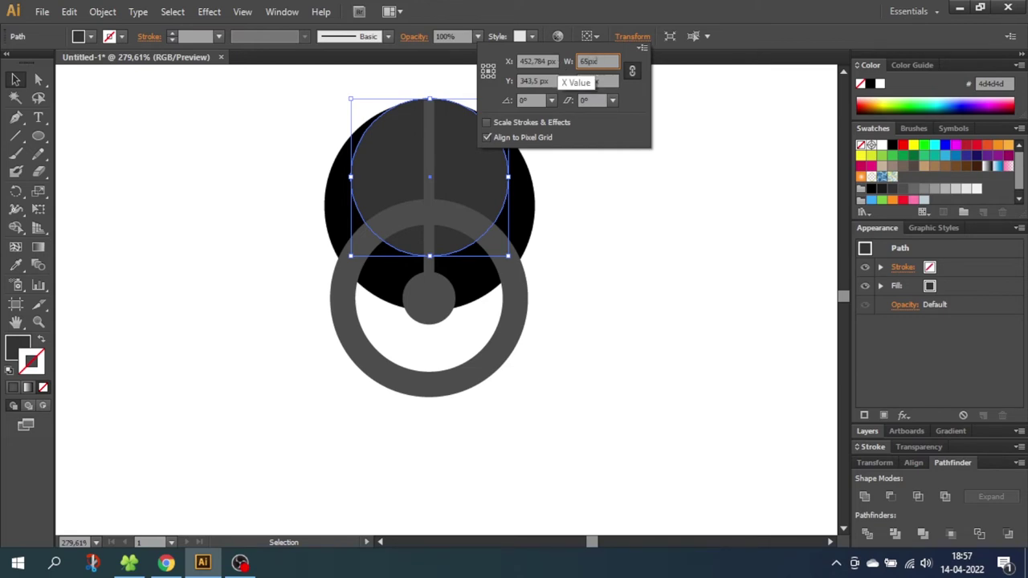
pyautogui.write('px')
pyautogui.press('Return')
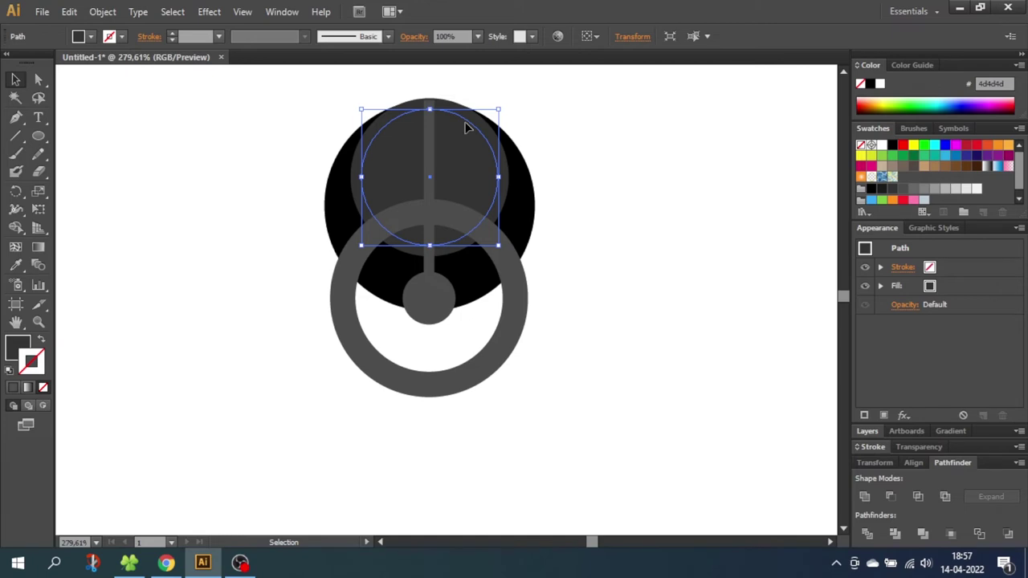
# Step: Trim the grey ring with the Shape Builder, leaving only the arc inside the inner circle
pyautogui.keyDown('shift'); pyautogui.click(503, 273); pyautogui.keyUp('shift')
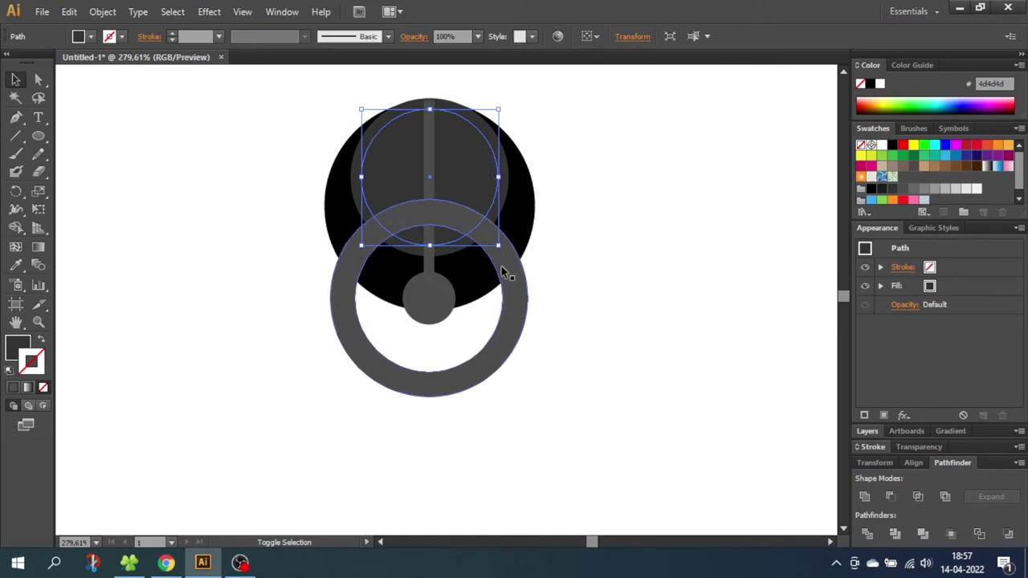
pyautogui.keyDown('shift'); pyautogui.click(504, 271); pyautogui.keyUp('shift')
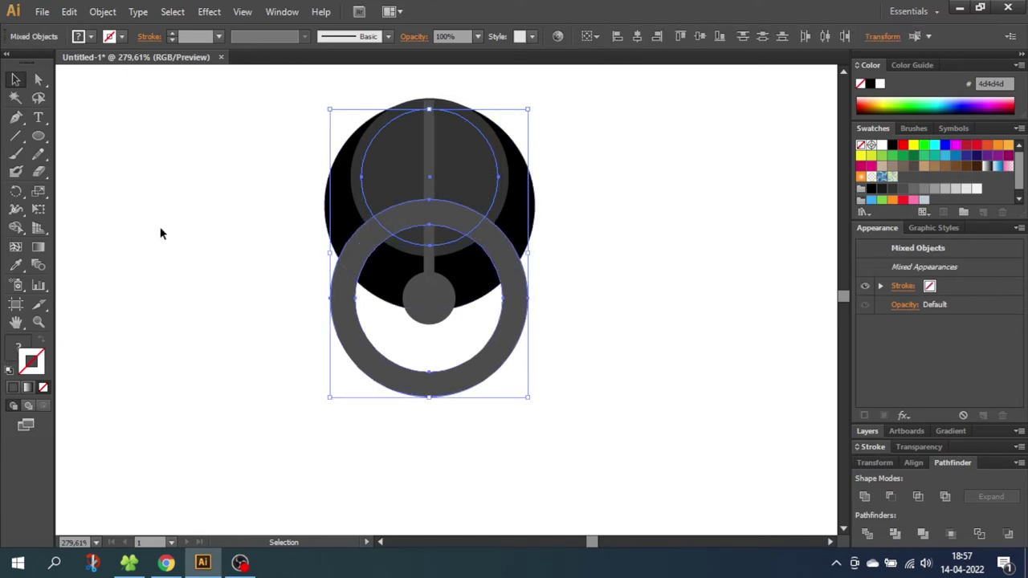
pyautogui.click(17, 228)
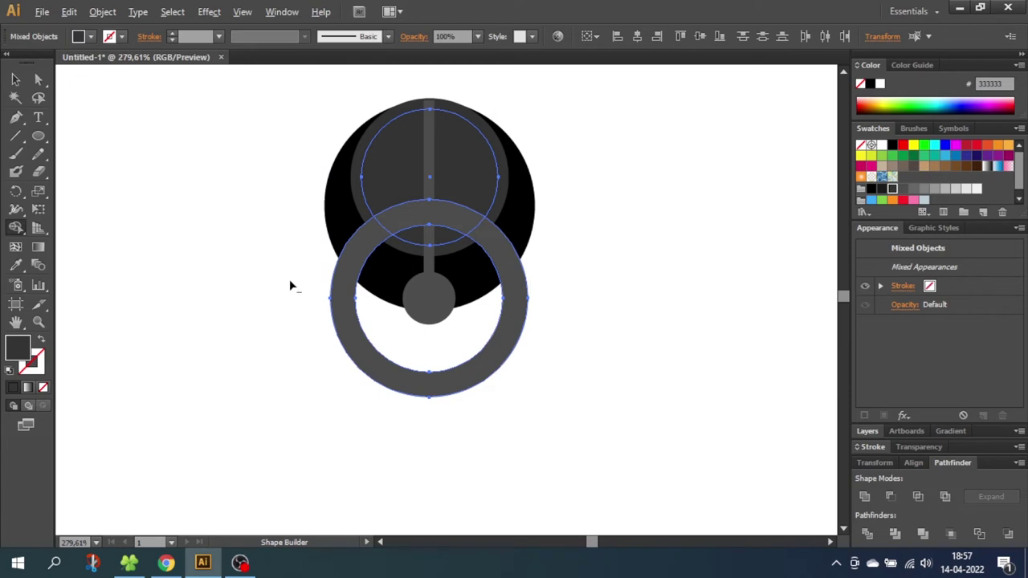
pyautogui.moveTo(289, 281); pyautogui.dragTo(431, 299)
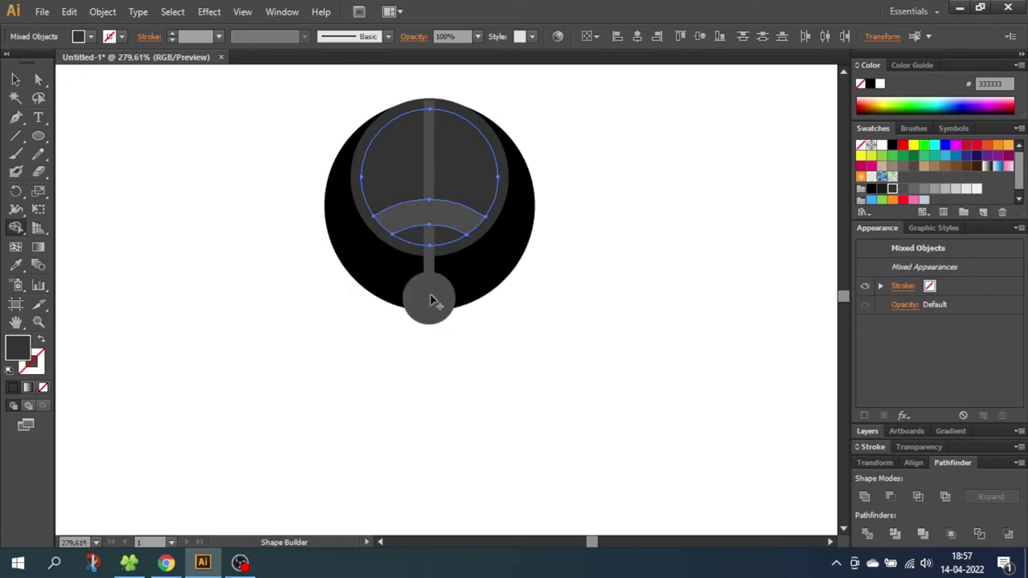
pyautogui.click(17, 81)
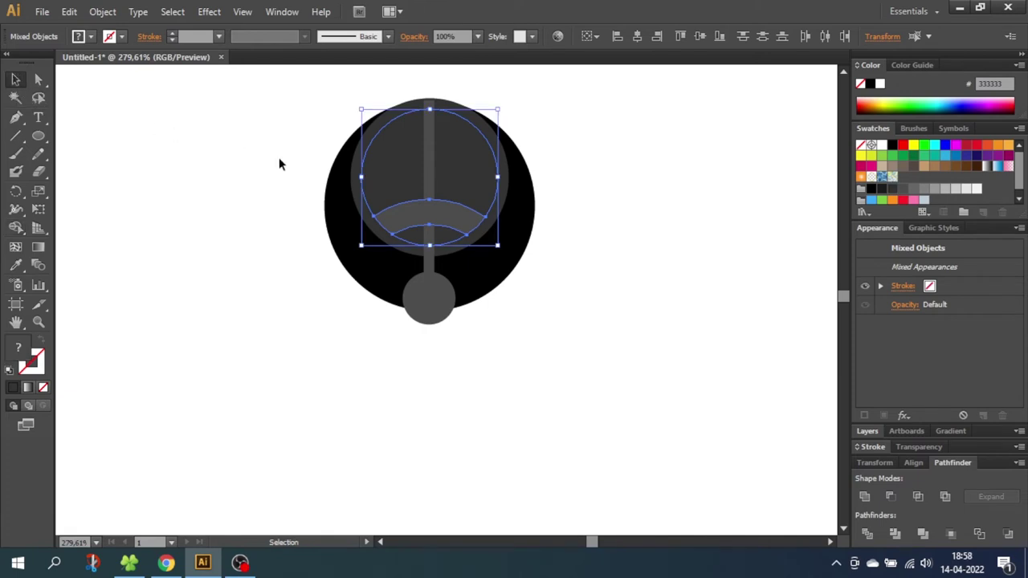
pyautogui.click(300, 162)
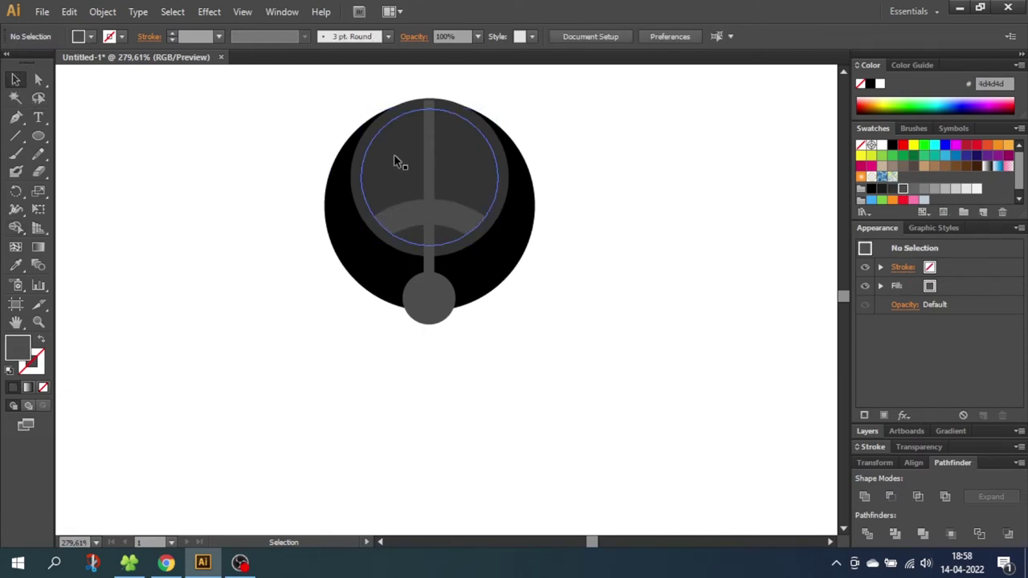
pyautogui.click(384, 162)
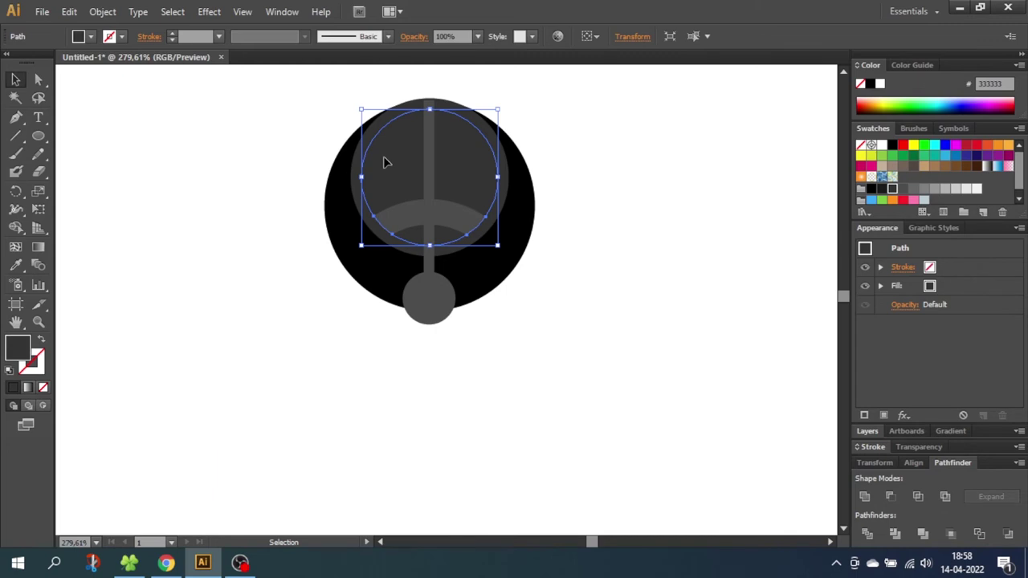
pyautogui.hotkey('ctrl', 'shift', 'a')
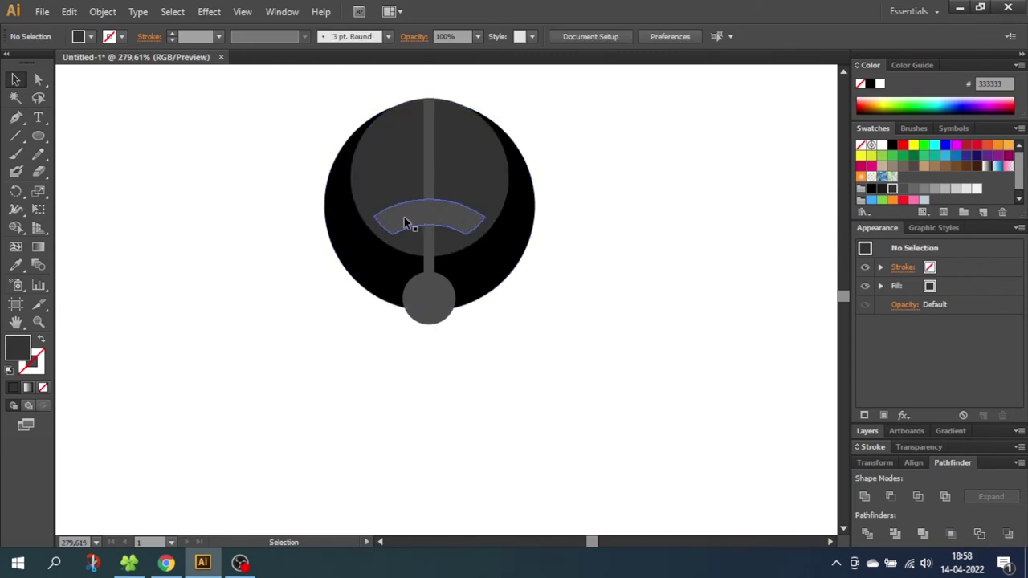
# Step: Remove the inner circle from the black disc with Shape Builder, leaving a black crescent
pyautogui.click(511, 244)
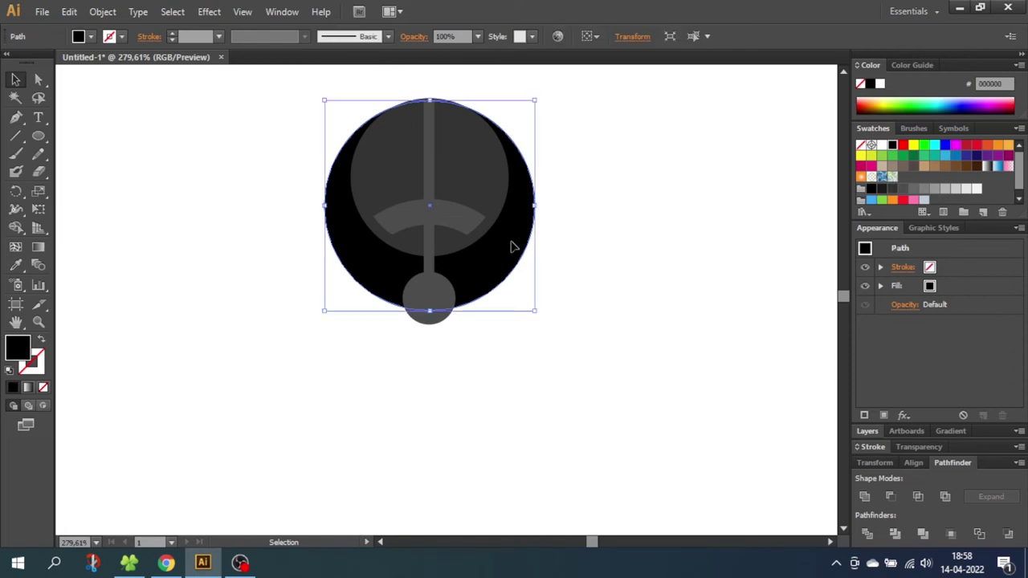
pyautogui.keyDown('shift'); pyautogui.click(468, 160); pyautogui.keyUp('shift')
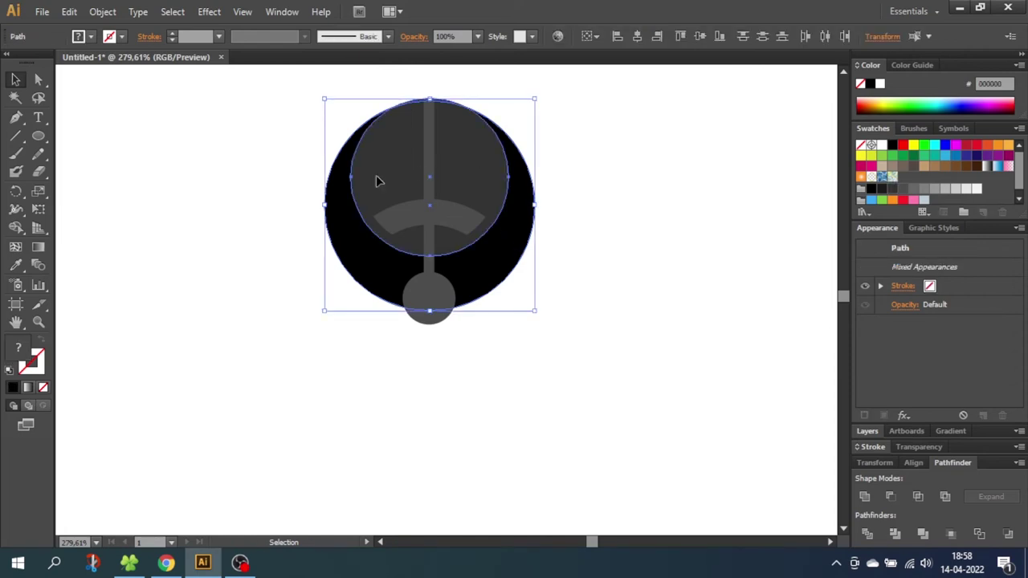
pyautogui.click(18, 230)
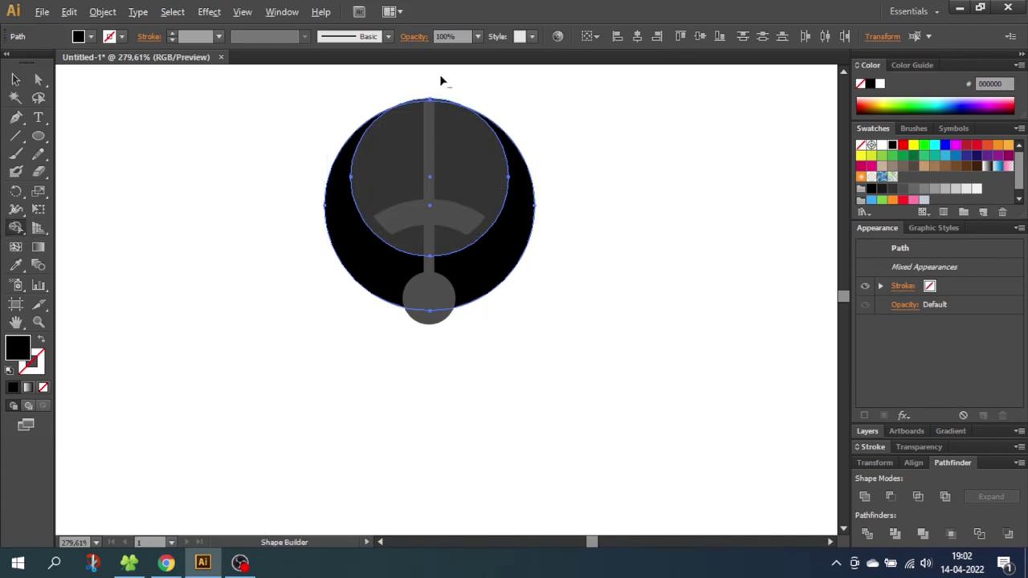
pyautogui.moveTo(440, 79); pyautogui.dragTo(441, 169)
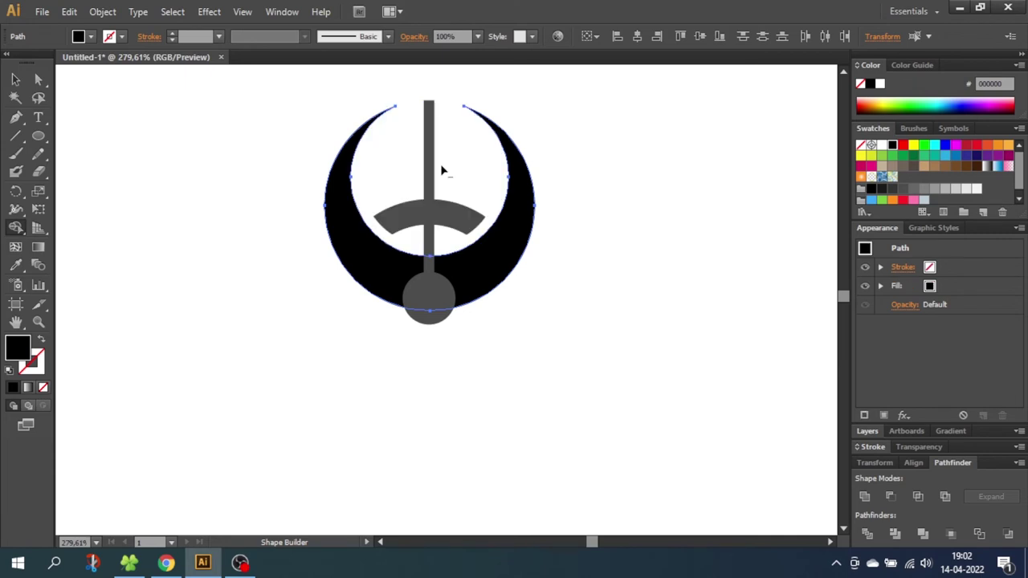
# Step: Bring the small grey circle at the bottom in front of the crescent
pyautogui.click(14, 80)
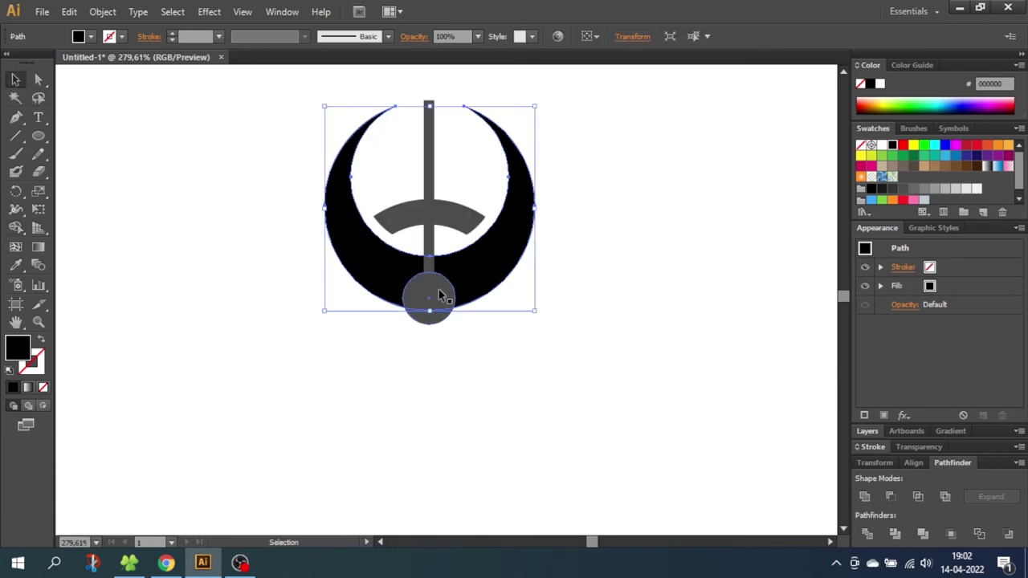
pyautogui.click(438, 295)
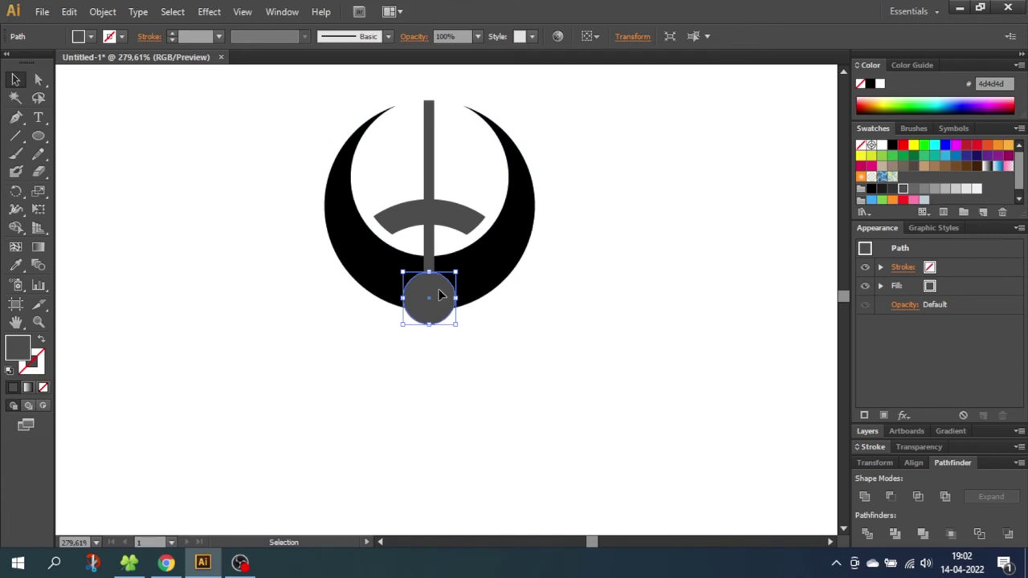
pyautogui.rightClick(439, 295)
pyautogui.moveTo(522, 503)
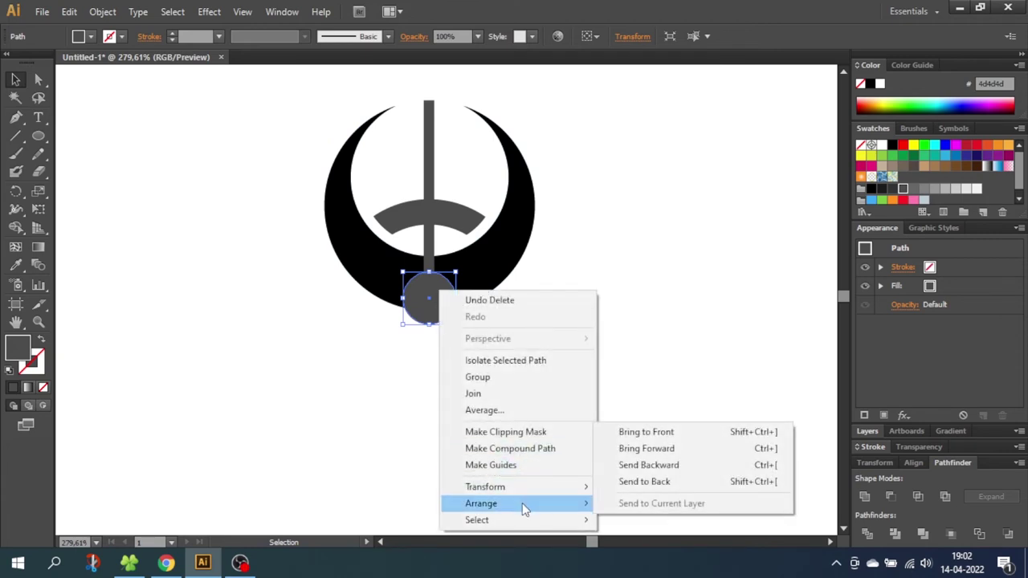
pyautogui.click(653, 434)
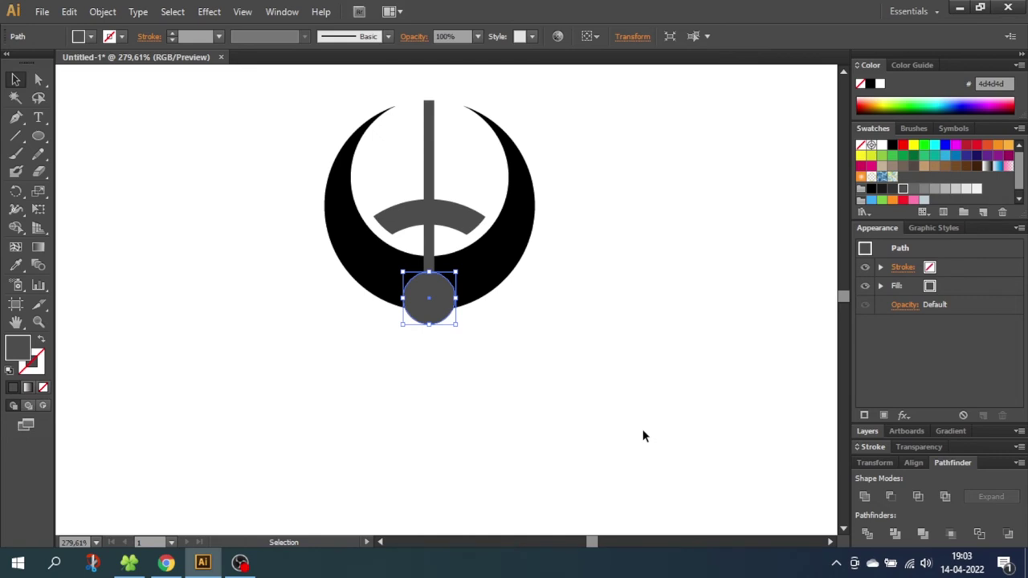
# Step: Make two 120° rotated copies of the crescent, arc, spoke and circle around the small circle
pyautogui.moveTo(564, 117); pyautogui.dragTo(305, 267)
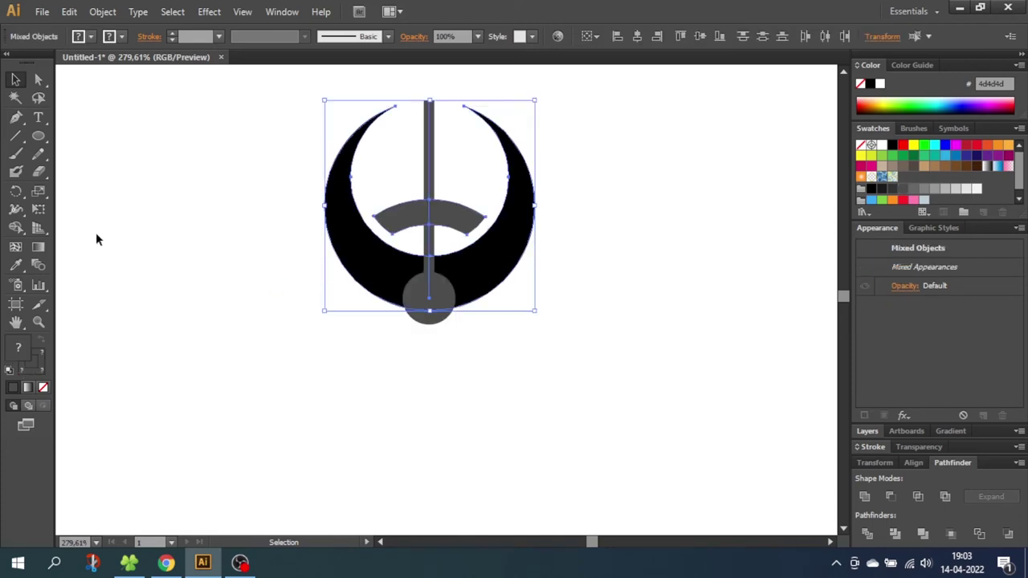
pyautogui.click(16, 193)
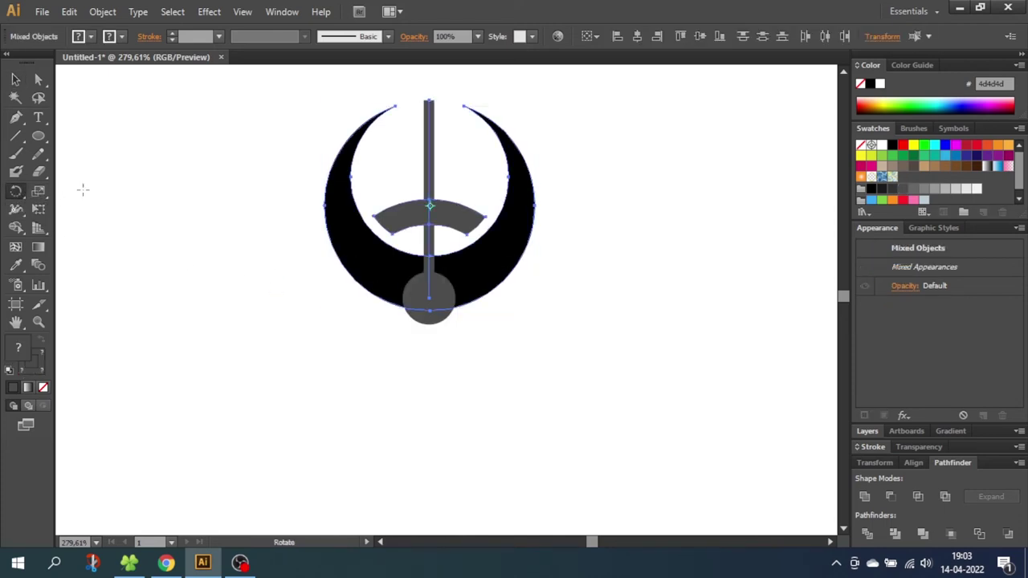
pyautogui.keyDown('alt'); pyautogui.click(430, 299); pyautogui.keyUp('alt')
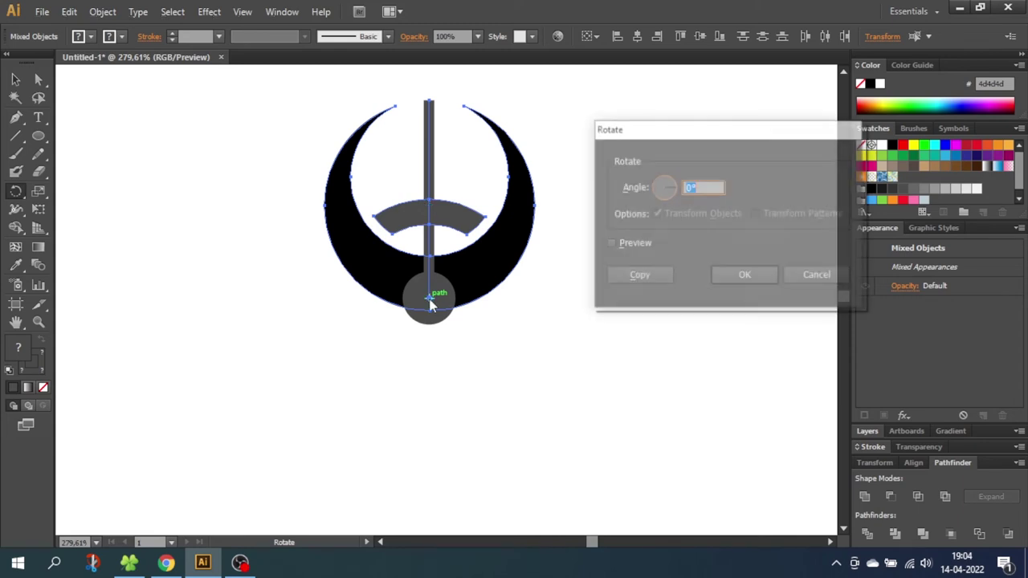
pyautogui.write('12')
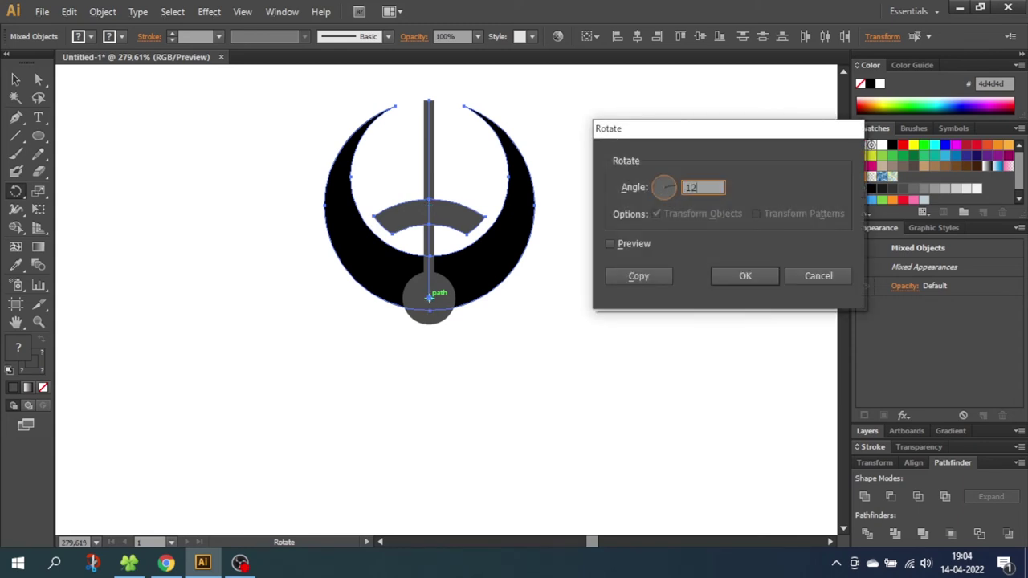
pyautogui.click(624, 278)
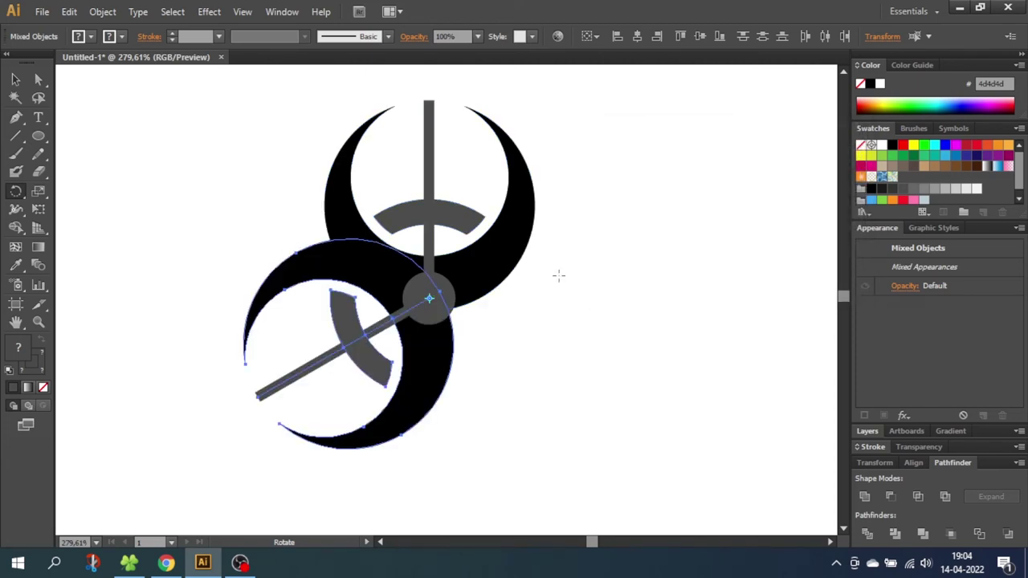
pyautogui.hotkey('ctrl', 'd')
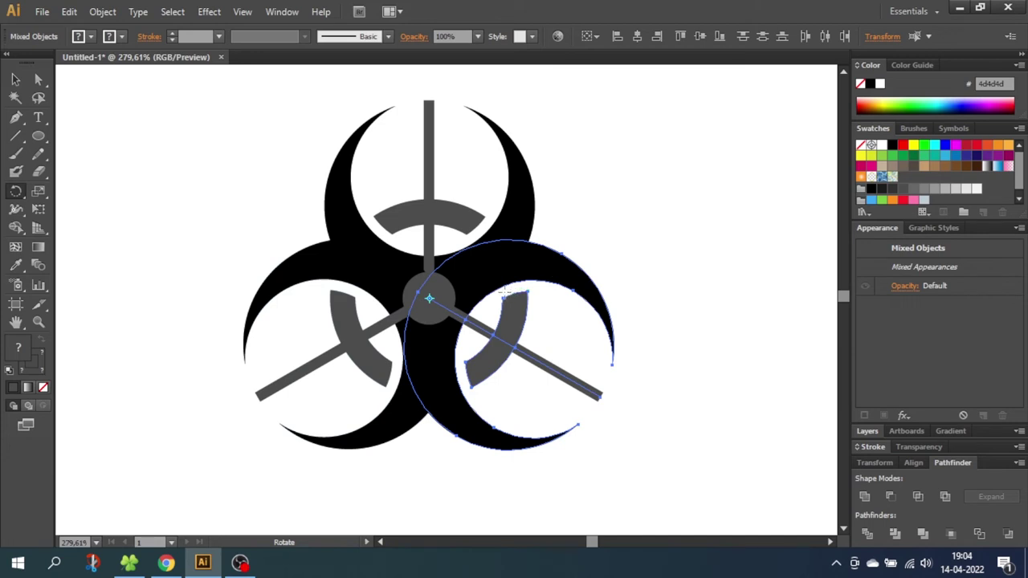
pyautogui.click(15, 79)
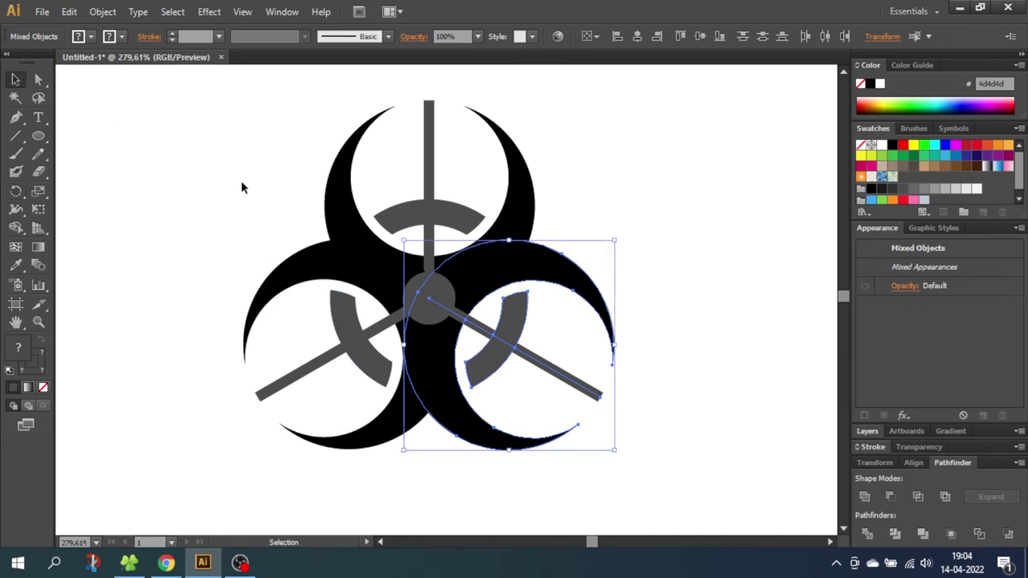
# Step: Unite the top, left and right crescents into one shape using Pathfinder
pyautogui.click(335, 211)
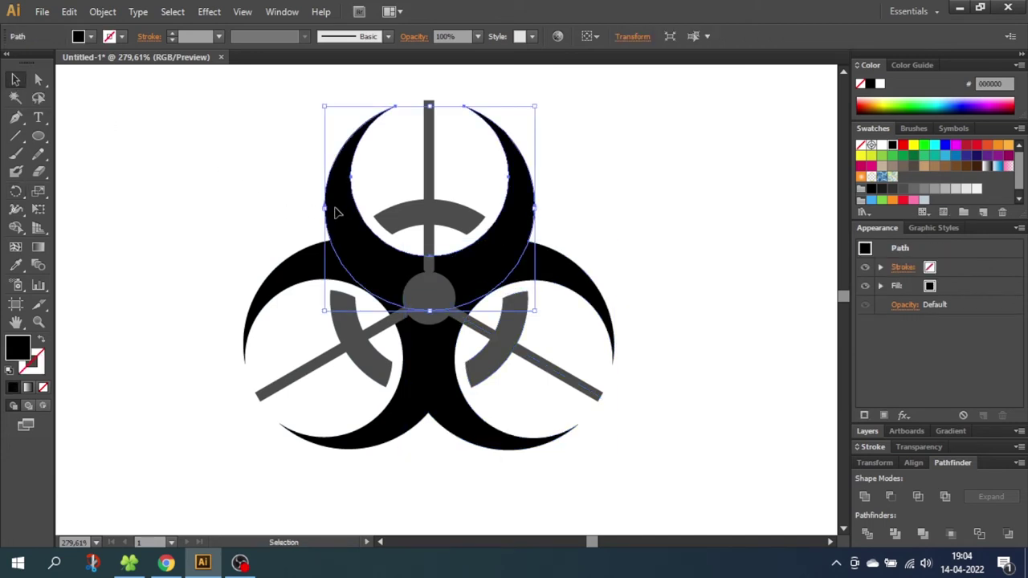
pyautogui.keyDown('shift'); pyautogui.click(286, 265); pyautogui.keyUp('shift')
pyautogui.keyDown('shift'); pyautogui.click(565, 265); pyautogui.keyUp('shift')
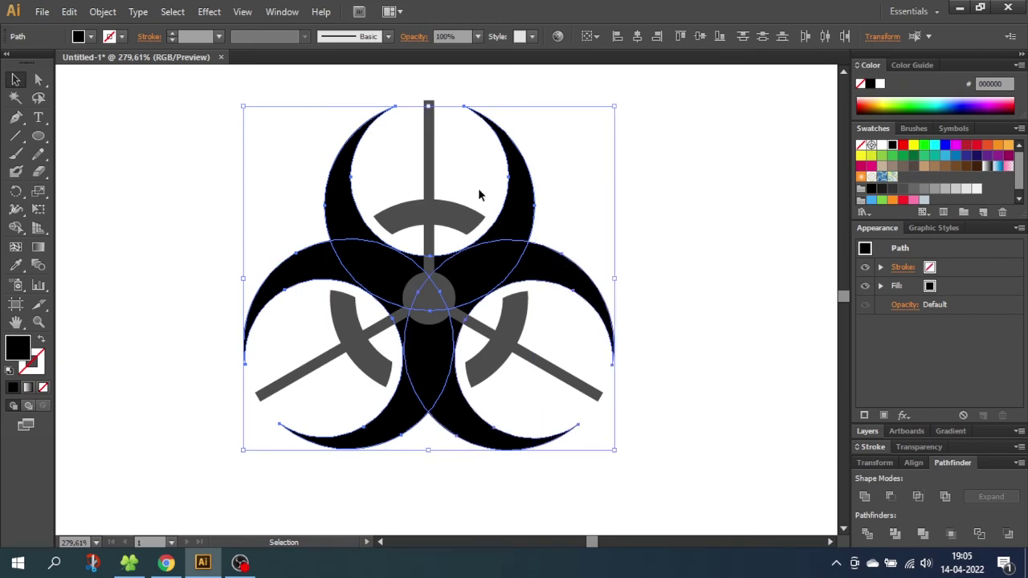
pyautogui.click(283, 12)
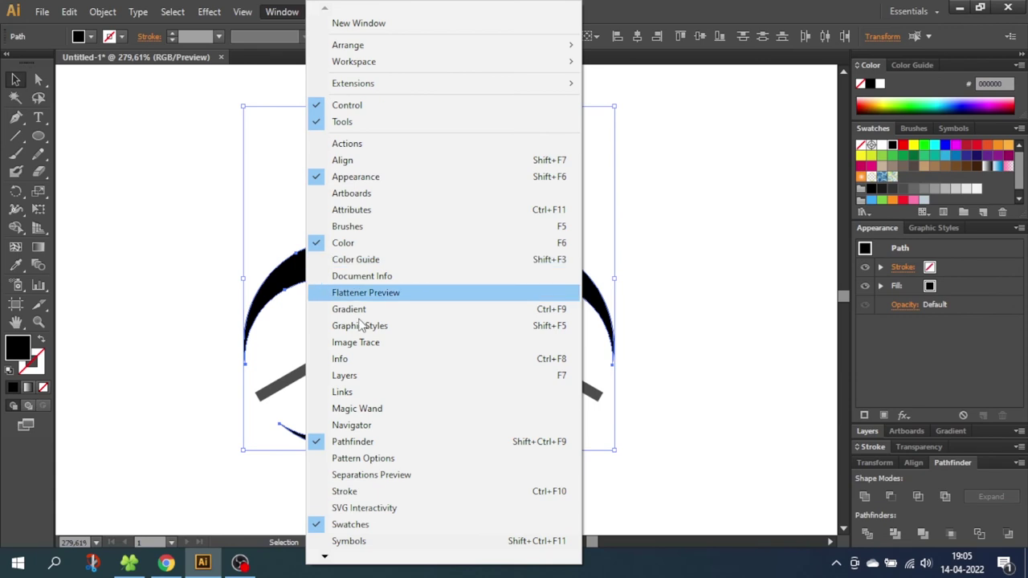
pyautogui.click(368, 444)
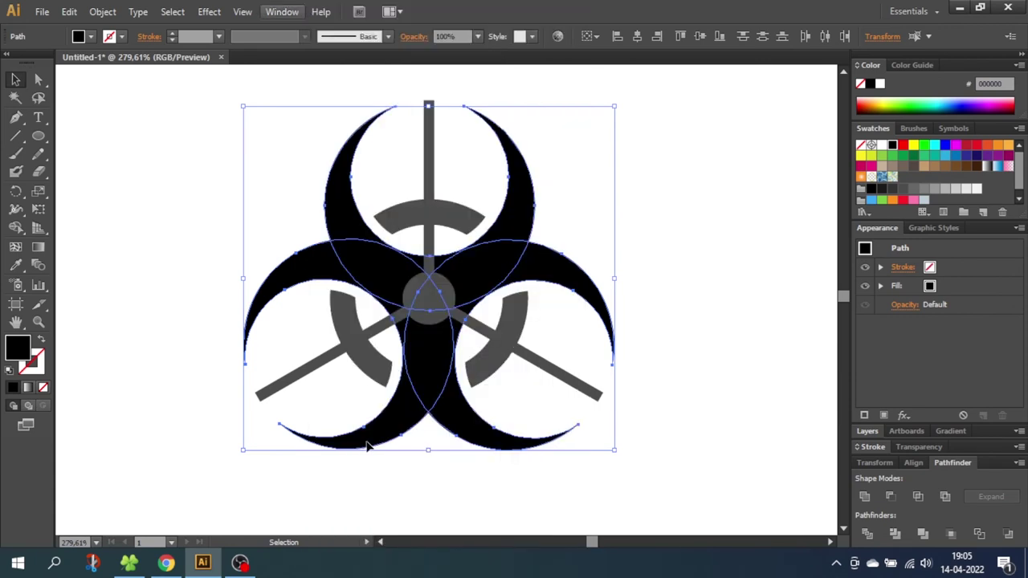
pyautogui.click(865, 498)
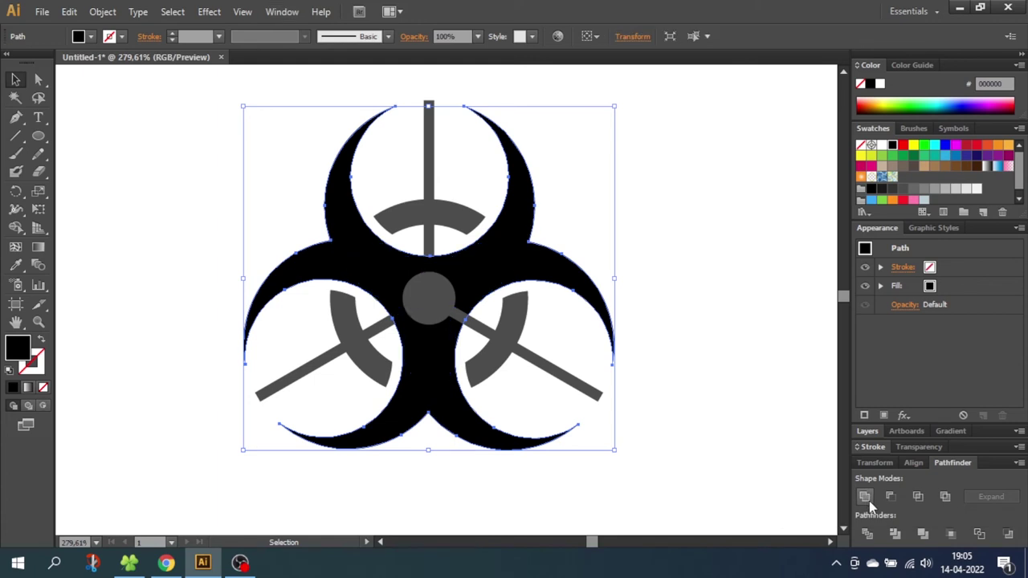
# Step: Select the lower-right, top and lower-left grey spokes together
pyautogui.click(551, 368)
pyautogui.keyDown('shift'); pyautogui.click(429, 203); pyautogui.keyUp('shift')
pyautogui.keyDown('shift'); pyautogui.click(339, 359); pyautogui.keyUp('shift')
# Step: Expand the three selected grey spokes with Fill and Stroke checked
pyautogui.click(109, 12)
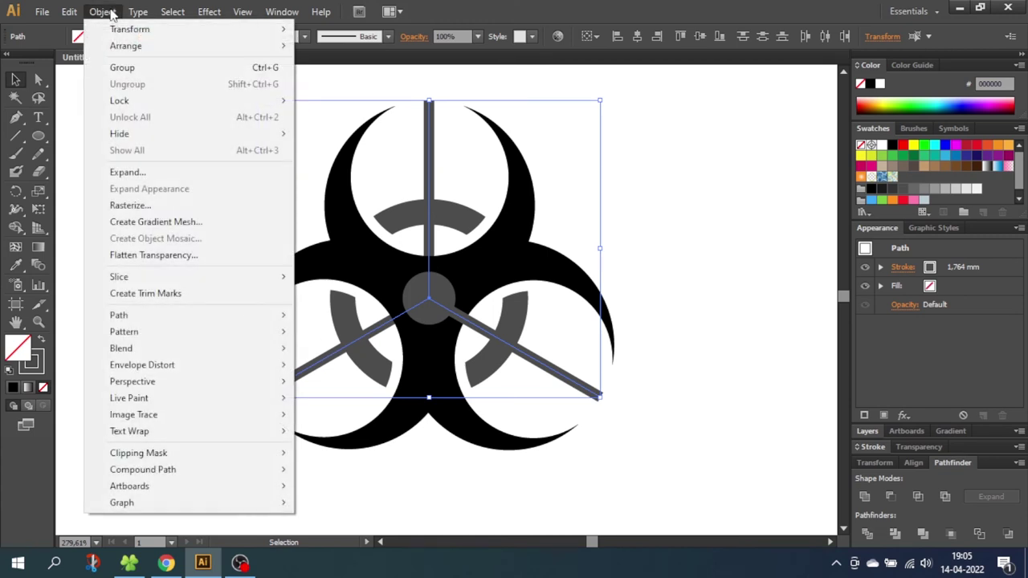
pyautogui.click(123, 178)
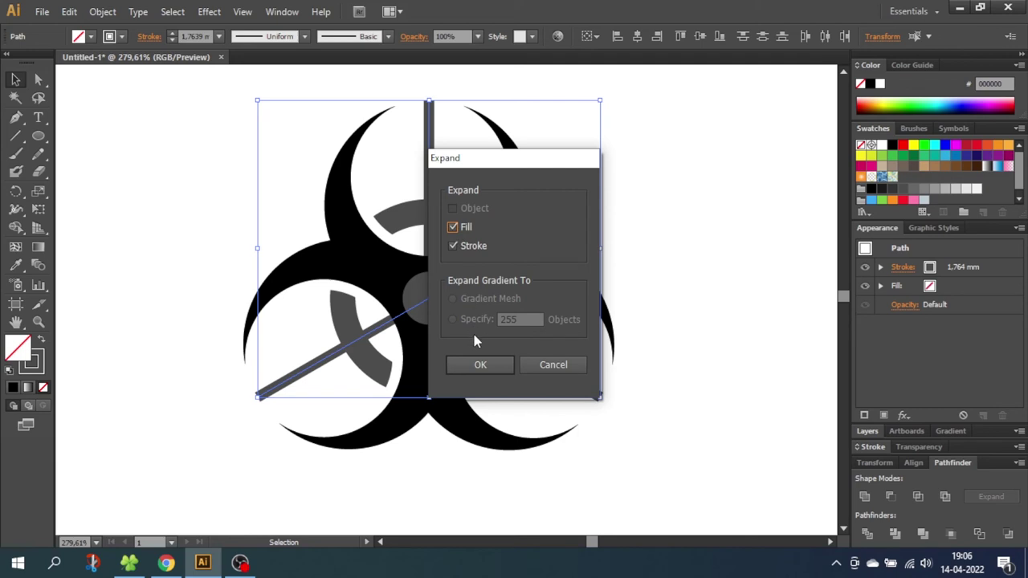
pyautogui.click(476, 365)
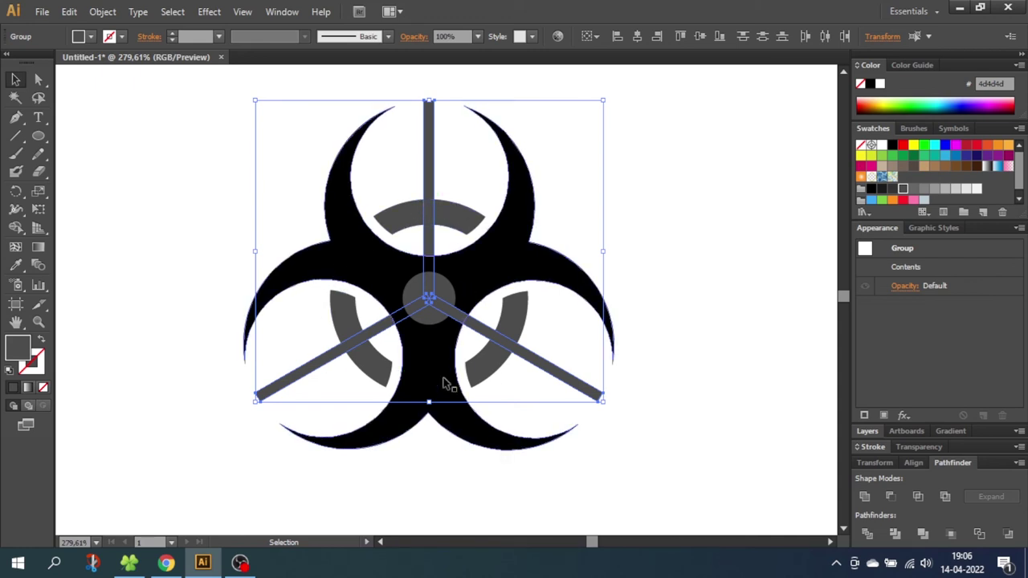
# Step: Unite the expanded spokes and the centre circle into a single shape
pyautogui.click(865, 498)
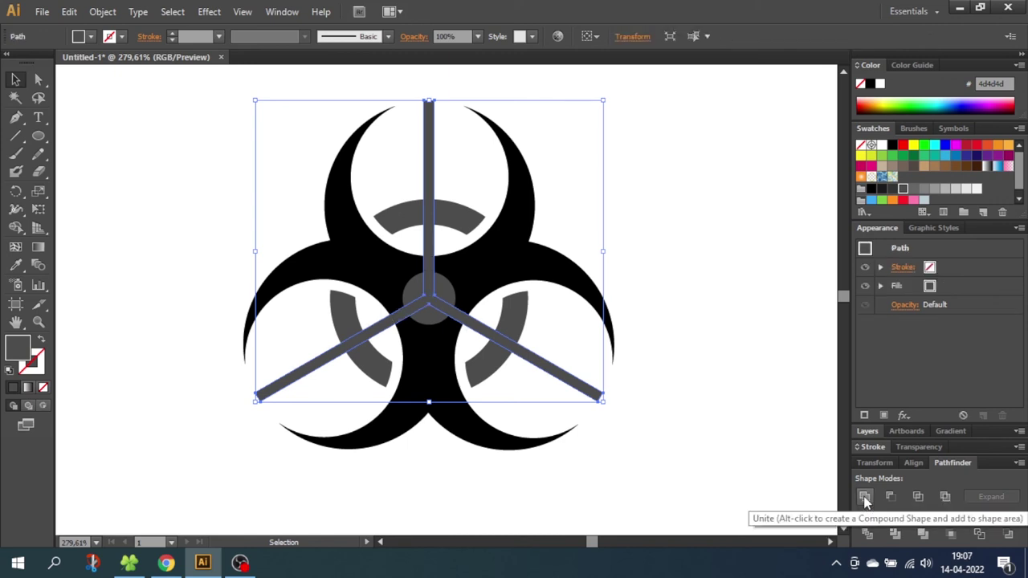
pyautogui.keyDown('shift'); pyautogui.click(446, 296); pyautogui.keyUp('shift')
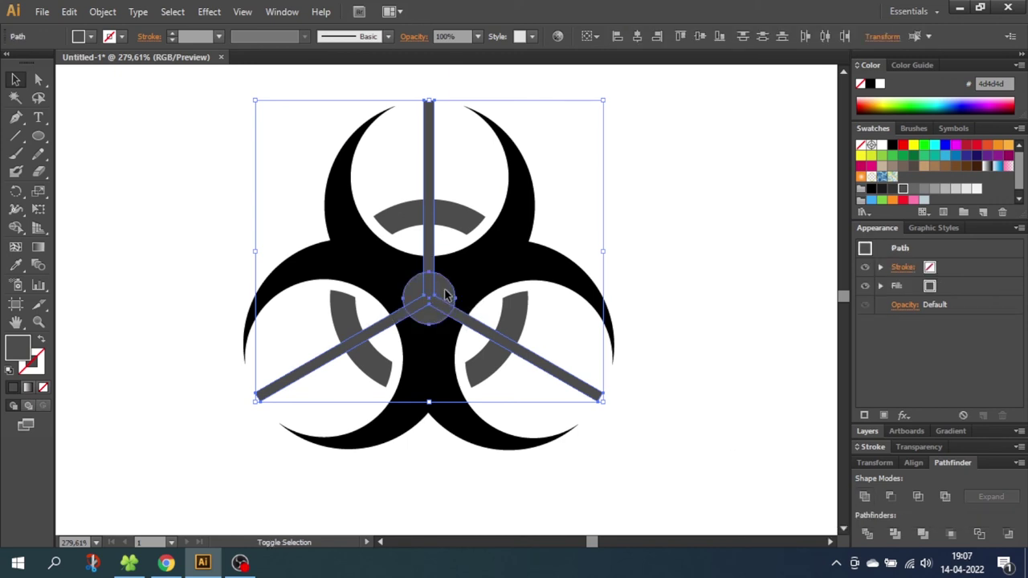
pyautogui.click(866, 498)
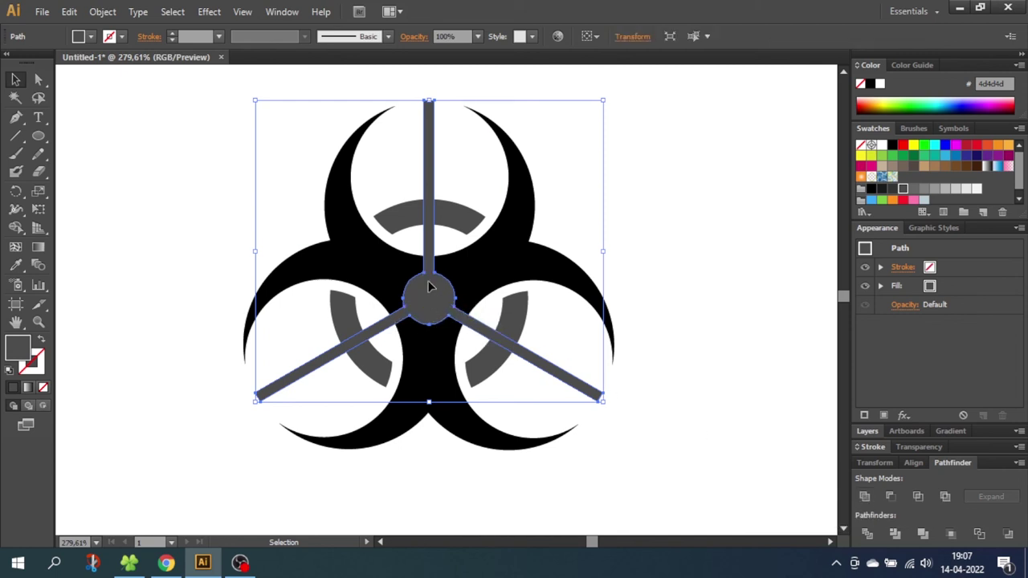
# Step: Subtract the spokes-and-hub shape from the black shape with Minus Front, then select everything
pyautogui.keyDown('shift'); pyautogui.click(463, 291); pyautogui.keyUp('shift')
pyautogui.keyDown('shift'); pyautogui.click(480, 279); pyautogui.keyUp('shift')
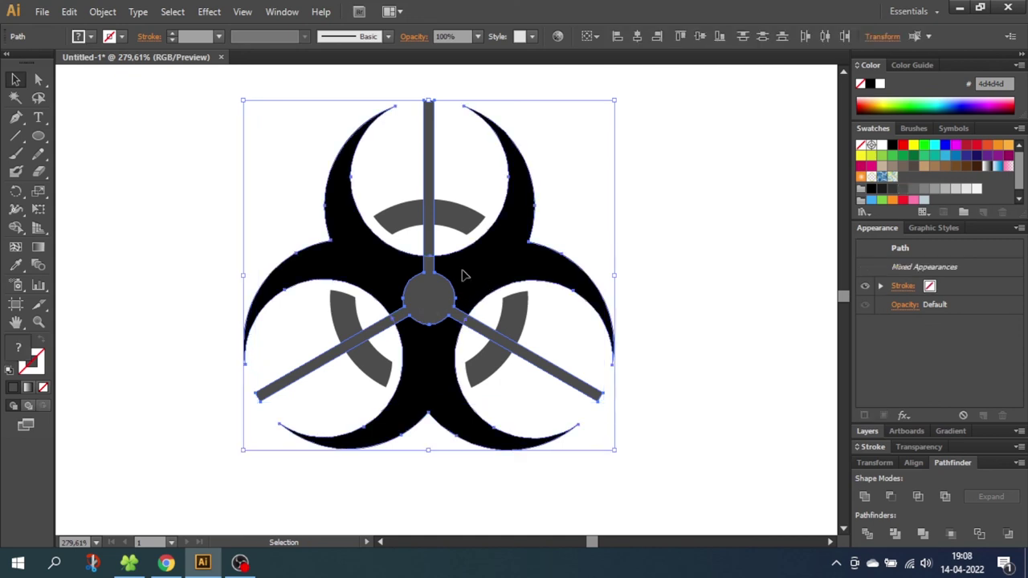
pyautogui.click(889, 497)
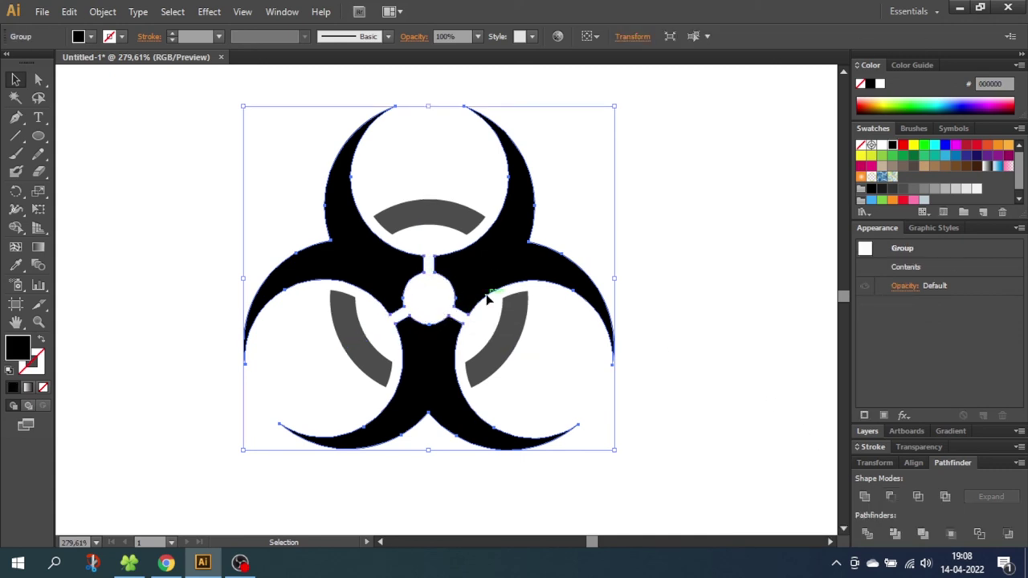
pyautogui.moveTo(617, 161); pyautogui.dragTo(247, 417)
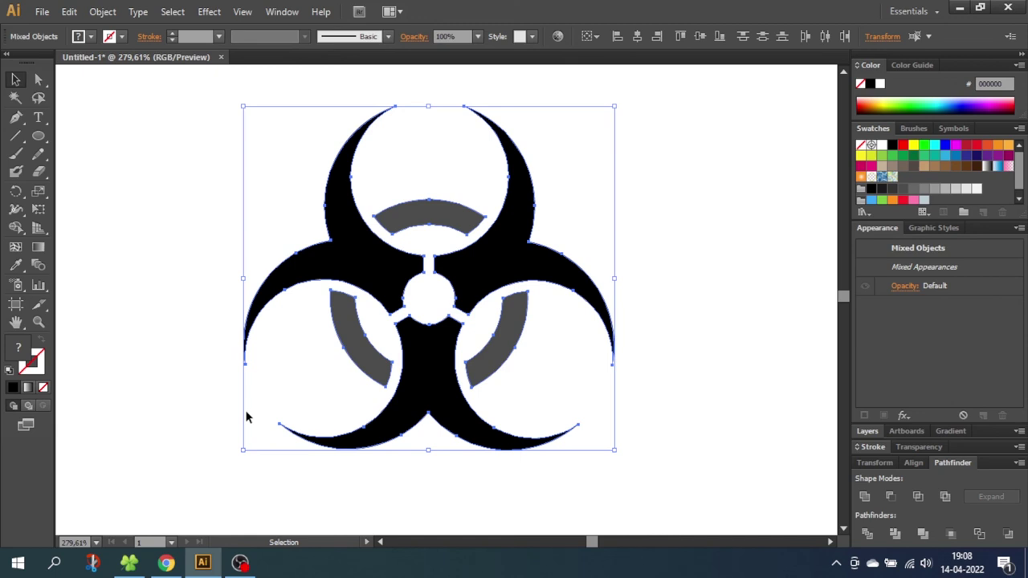